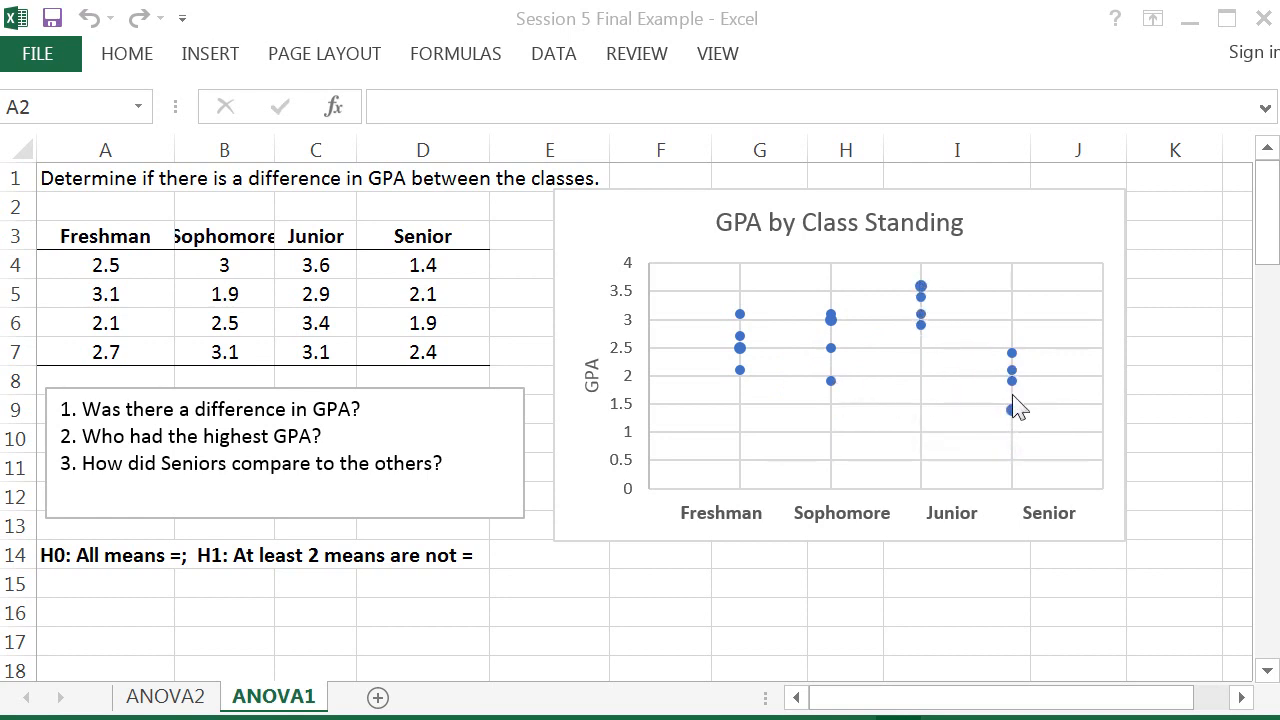
Step: Open the Data Analysis tools and choose Anova: Single Factor
mouse_move(1011, 411)
left_click(552, 54)
left_click(553, 62)
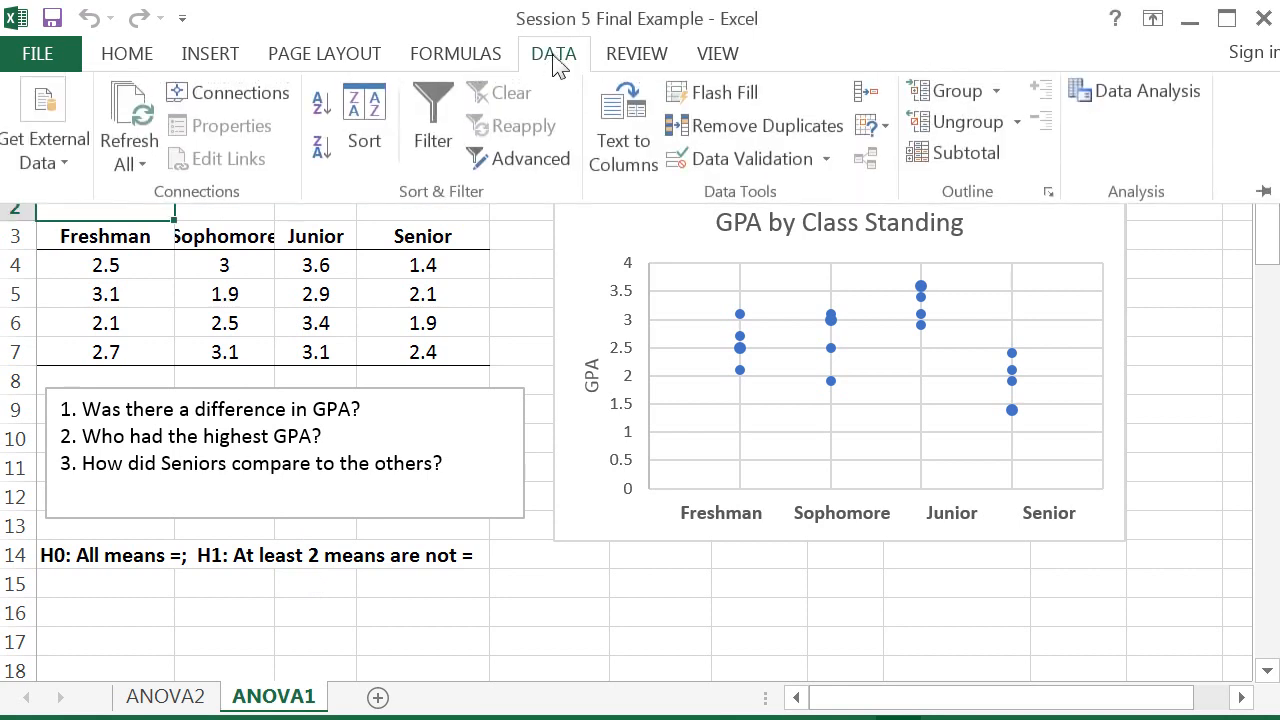
left_click(1166, 91)
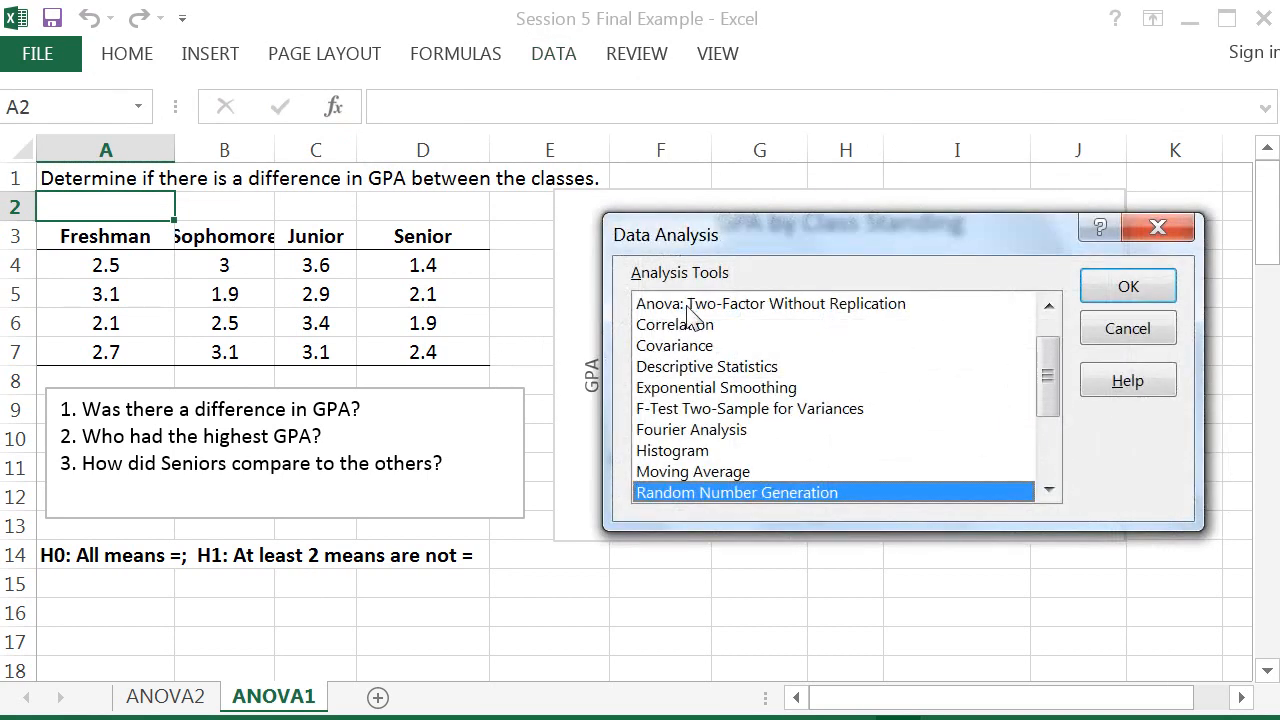
left_click_drag(1046, 360, 1046, 340)
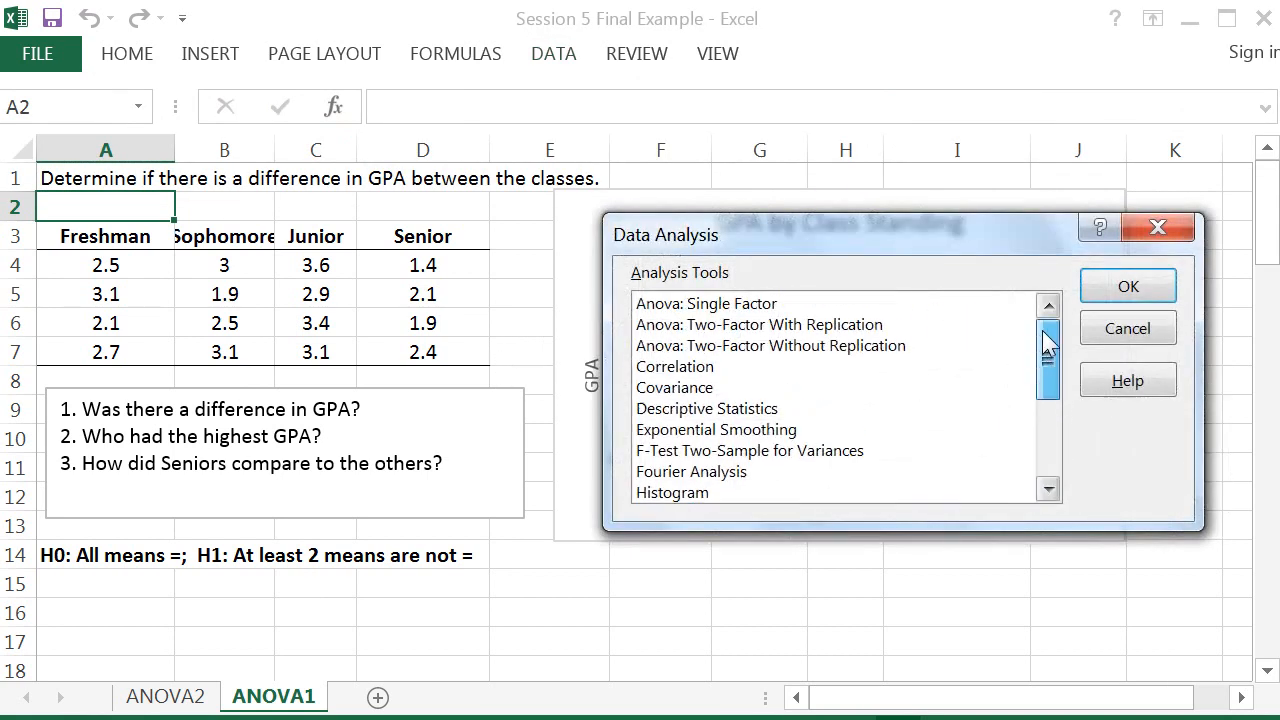
left_click(750, 306)
left_click(1127, 292)
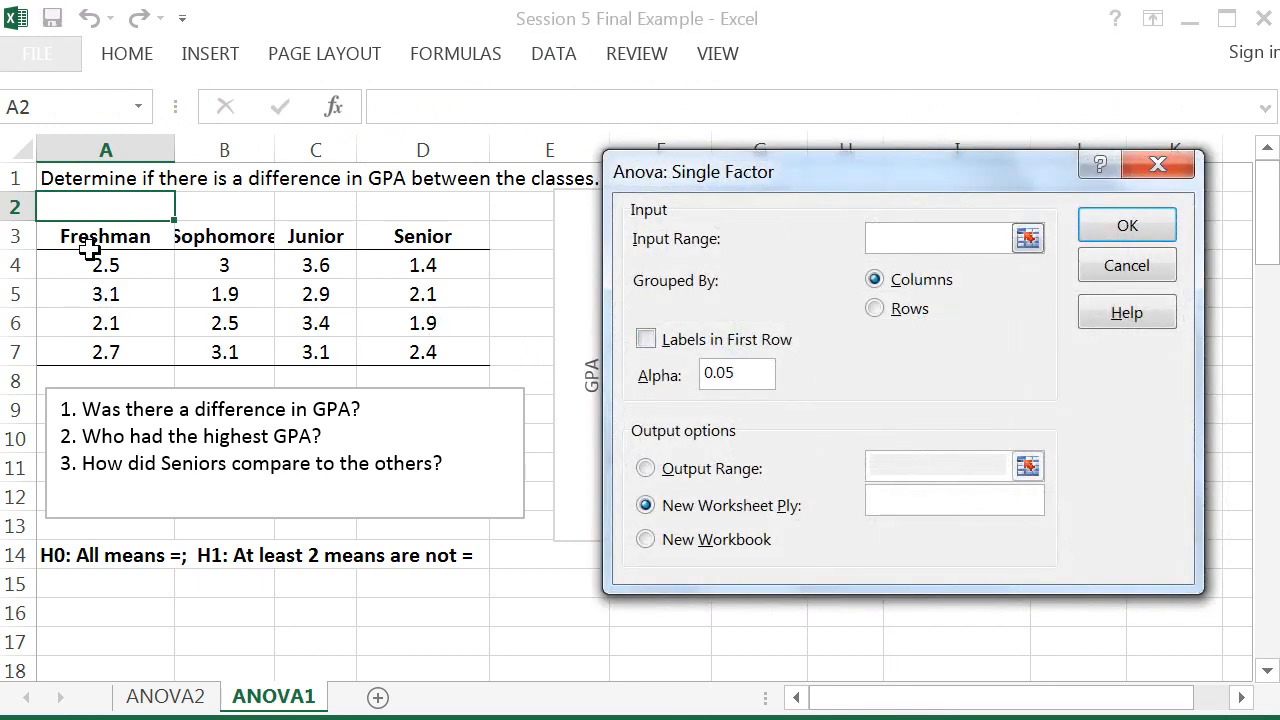
Step: Run single-factor ANOVA on A3:D7 with labels in the first row, outputting to cell A15
left_click_drag(85, 240, 300, 310)
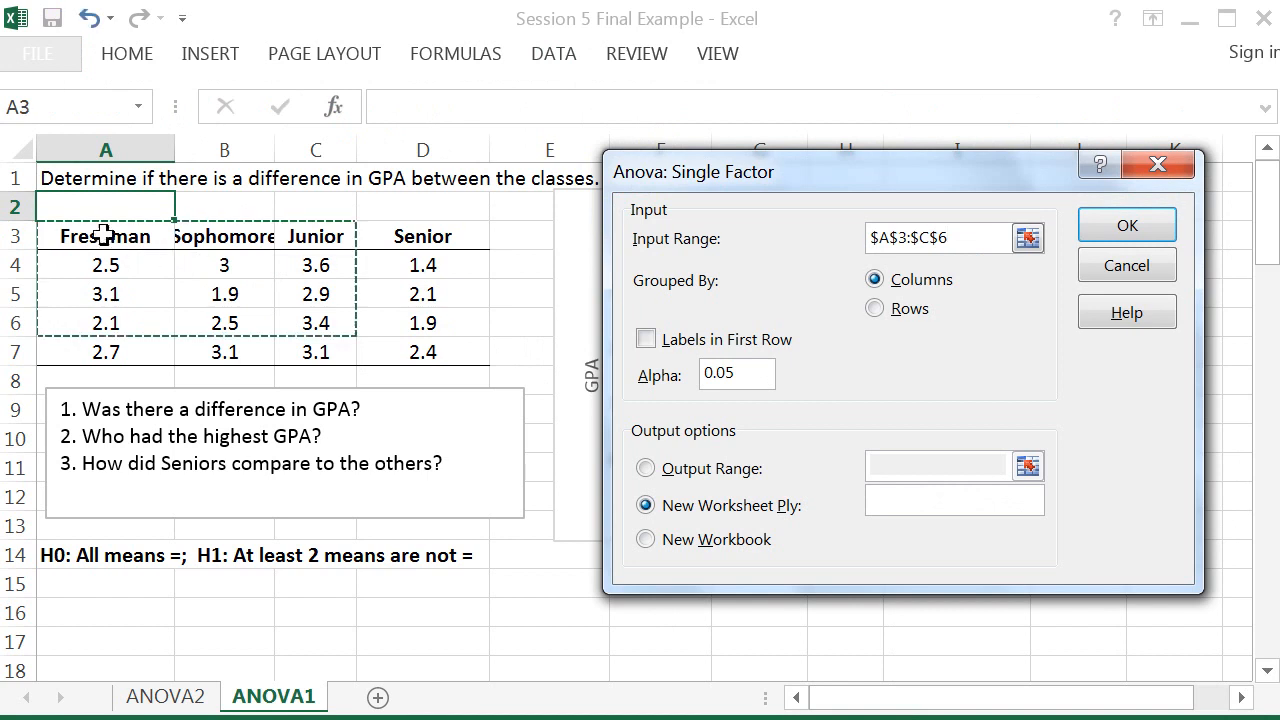
left_click_drag(104, 236, 457, 351)
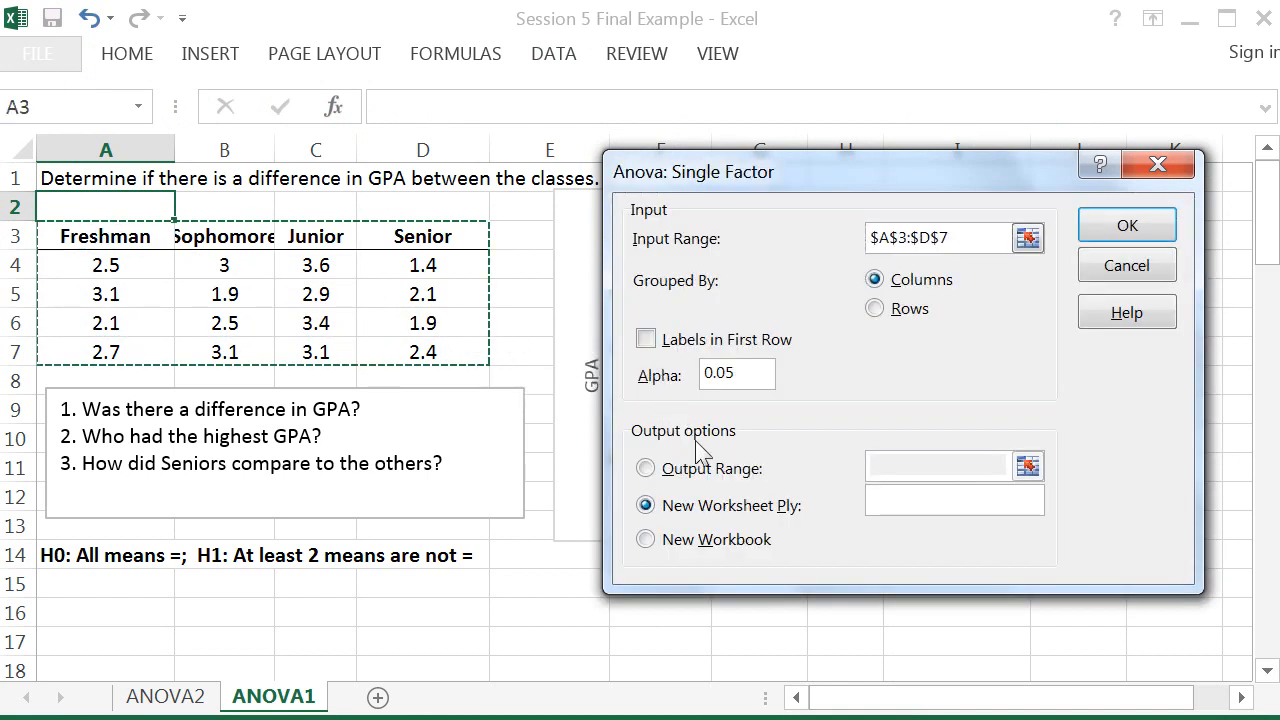
left_click(646, 339)
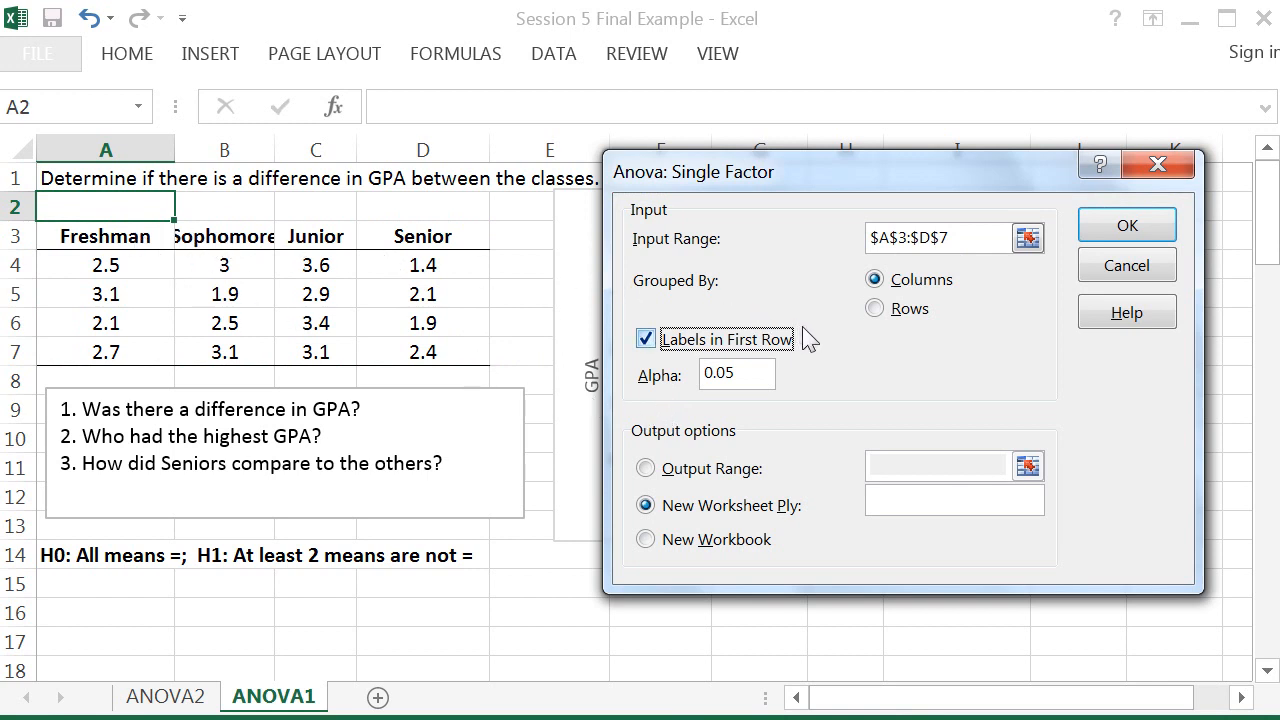
left_click(645, 468)
left_click(890, 474)
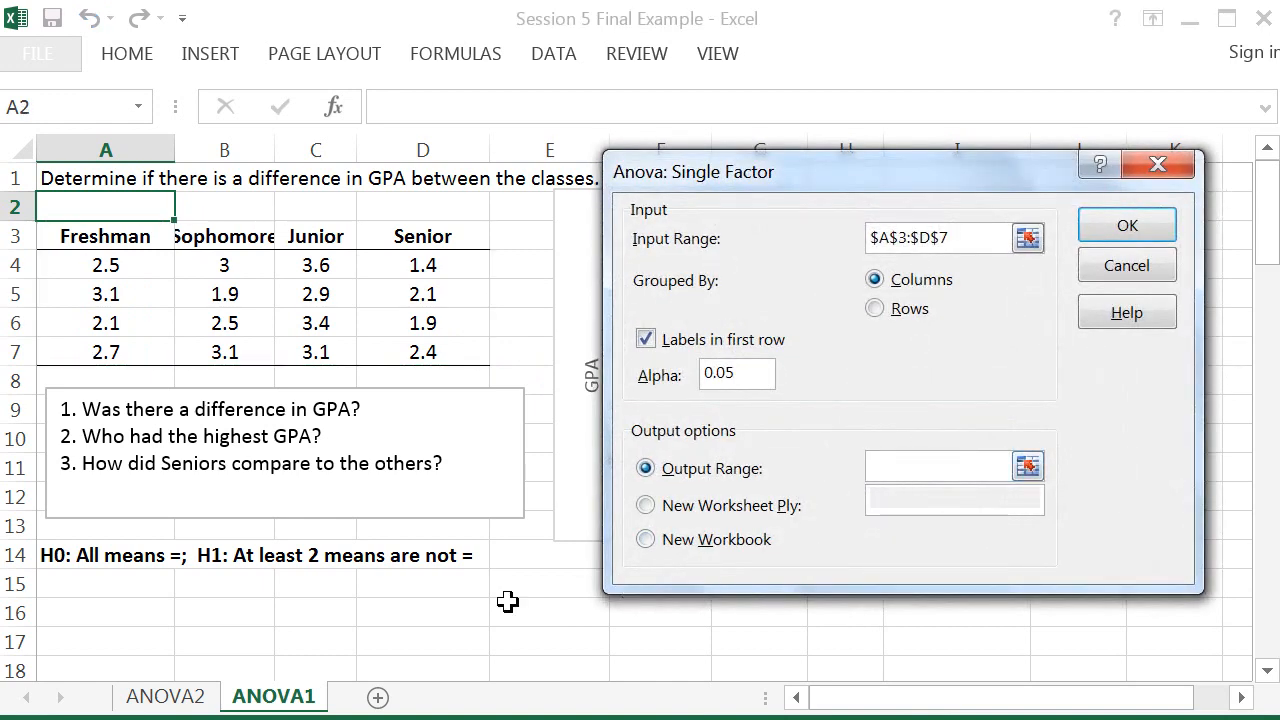
left_click(82, 588)
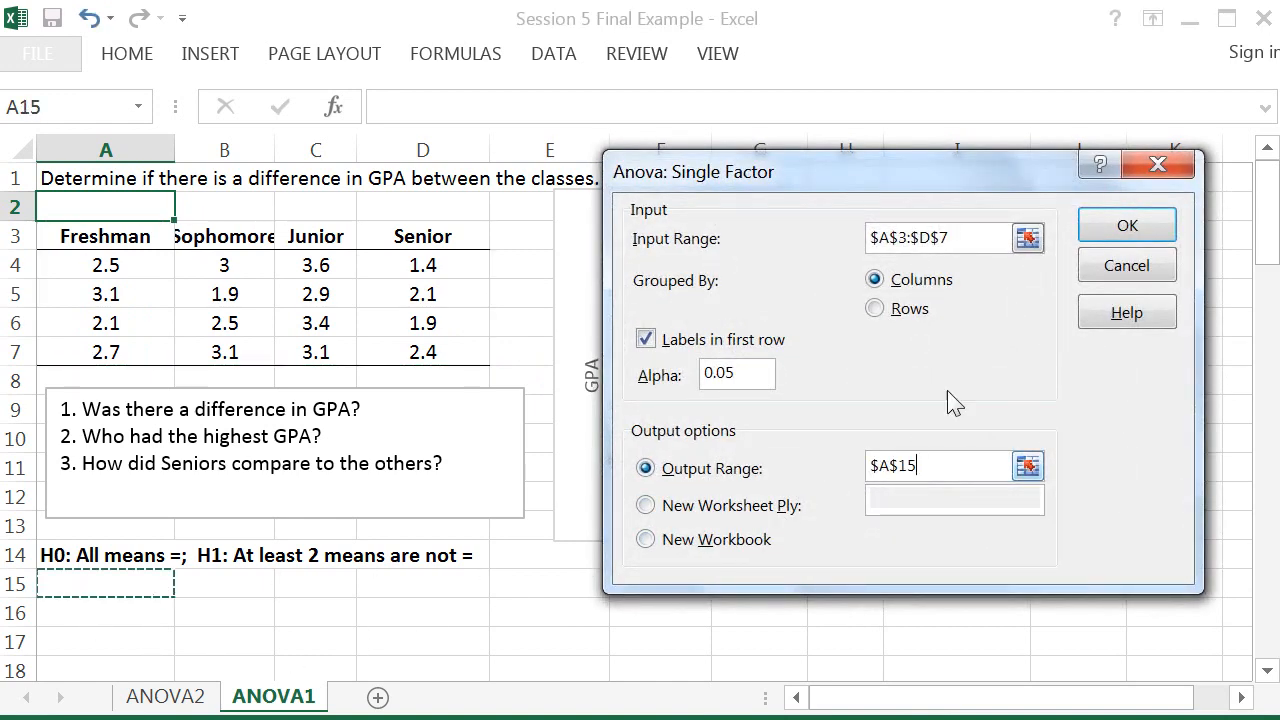
left_click(1124, 228)
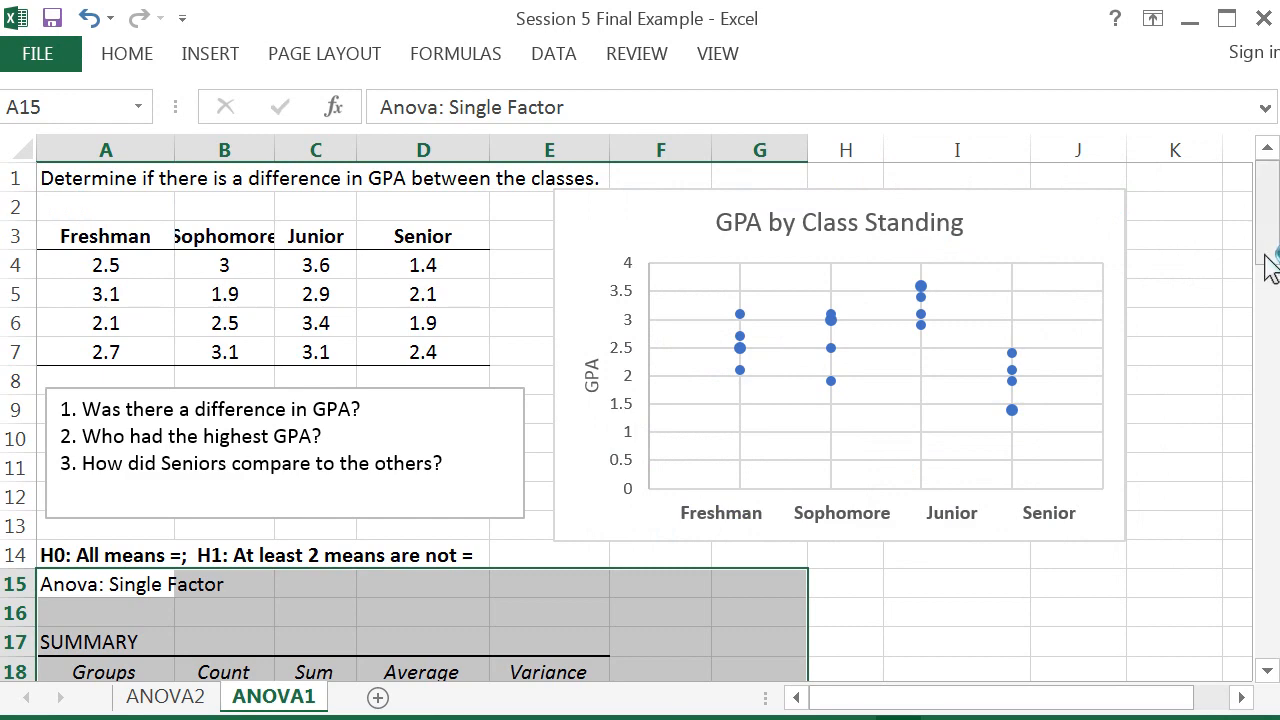
Step: Move the ANOVA results table up one row so it starts at row 24
left_click_drag(1270, 258, 1260, 329)
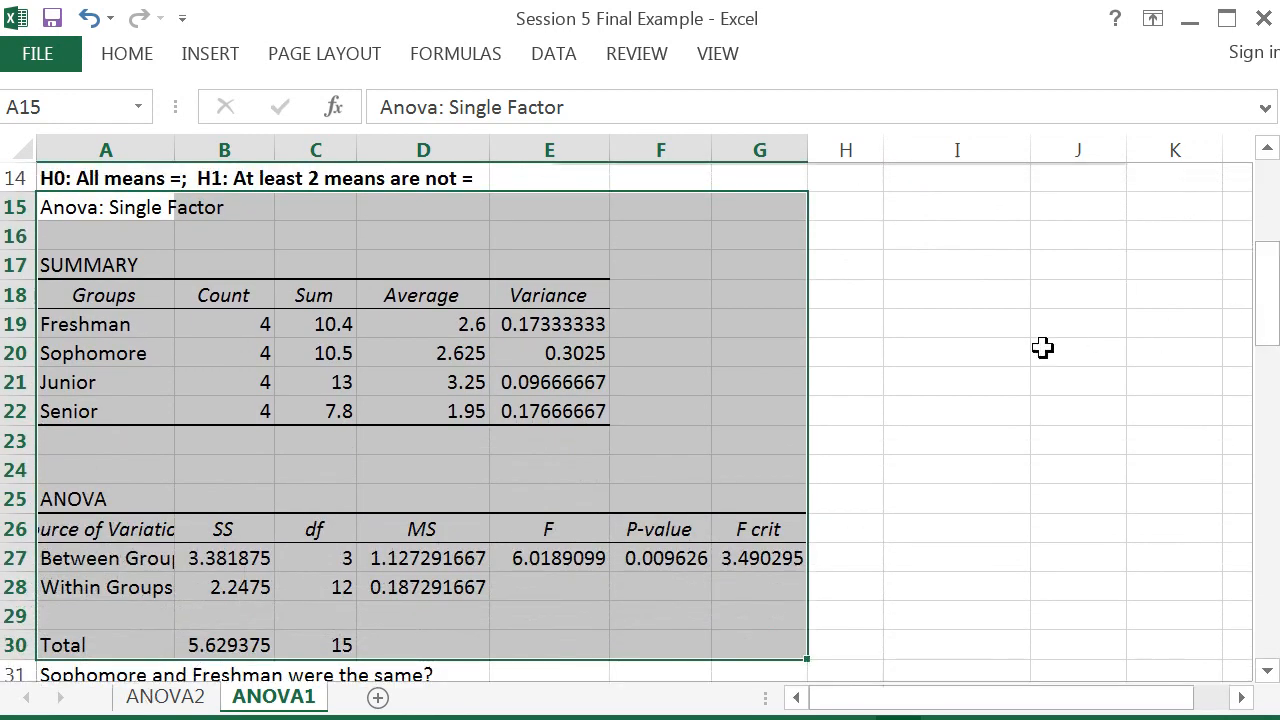
left_click(1000, 350)
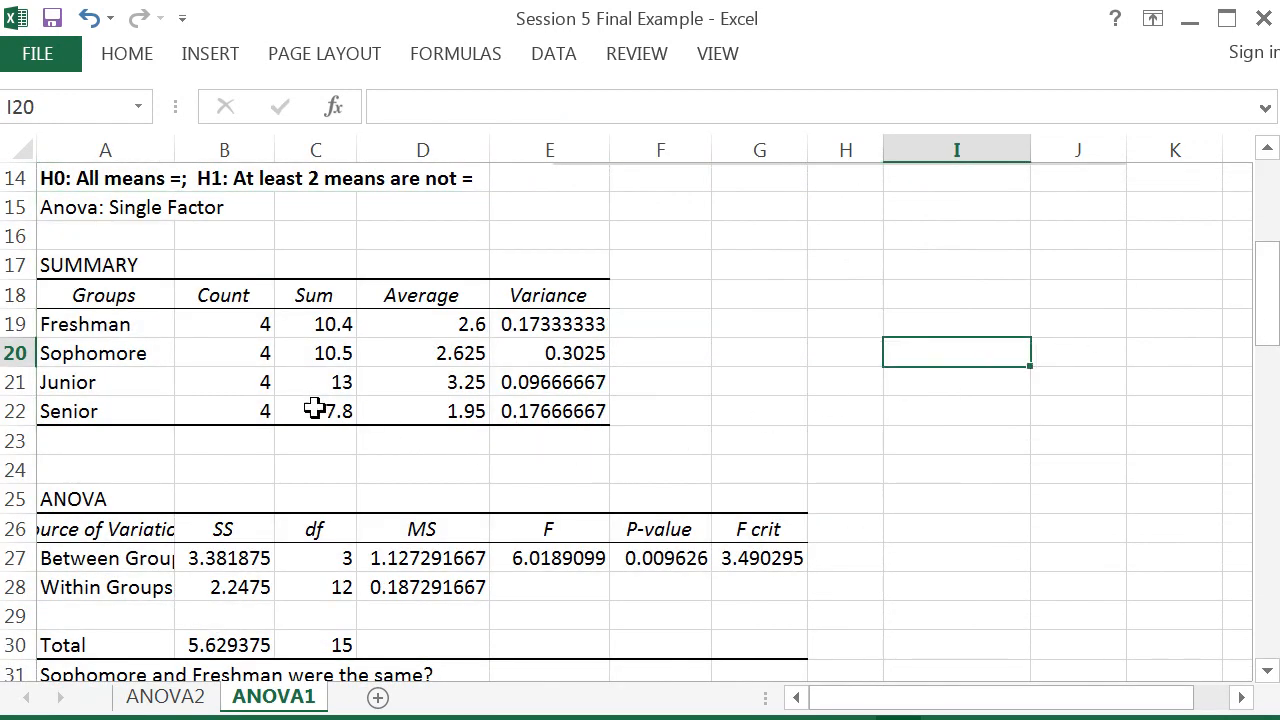
left_click_drag(69, 491, 787, 647)
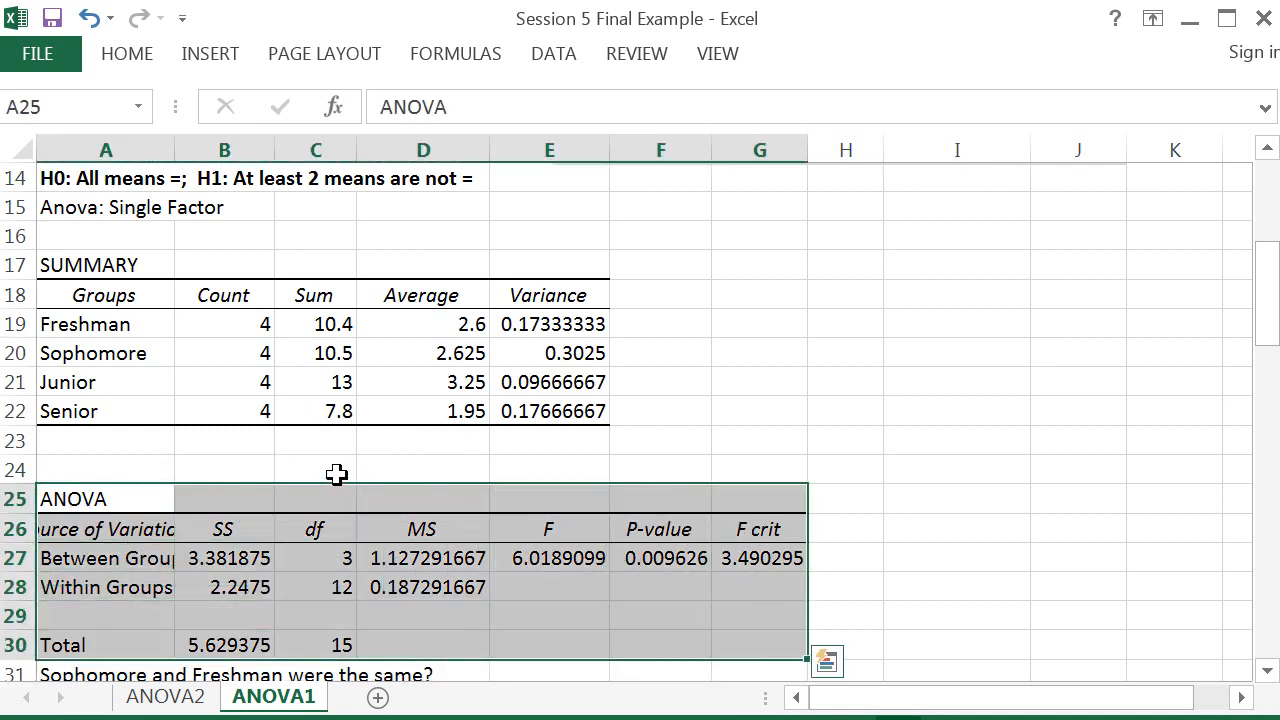
left_click_drag(337, 484, 337, 466)
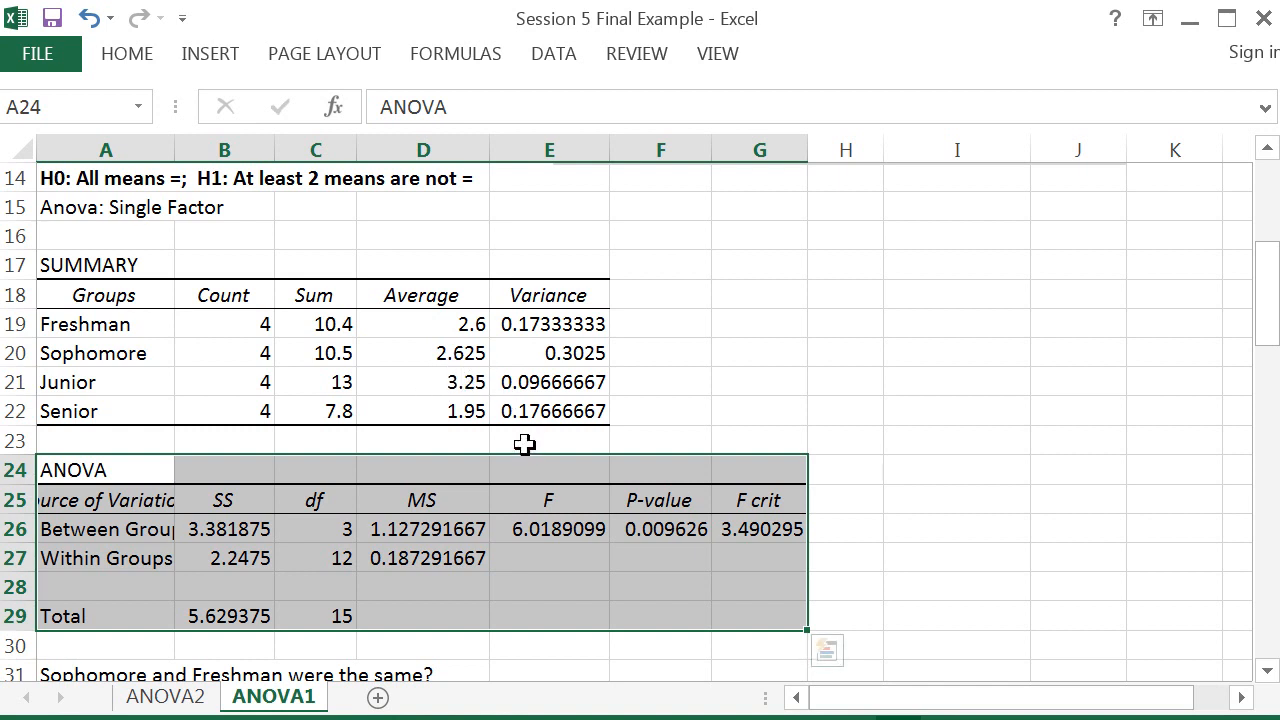
Step: Bold the P-value in F26 and paste the conclusion 'Reject H0. At least 2 means differ.' into H26
left_click(472, 436)
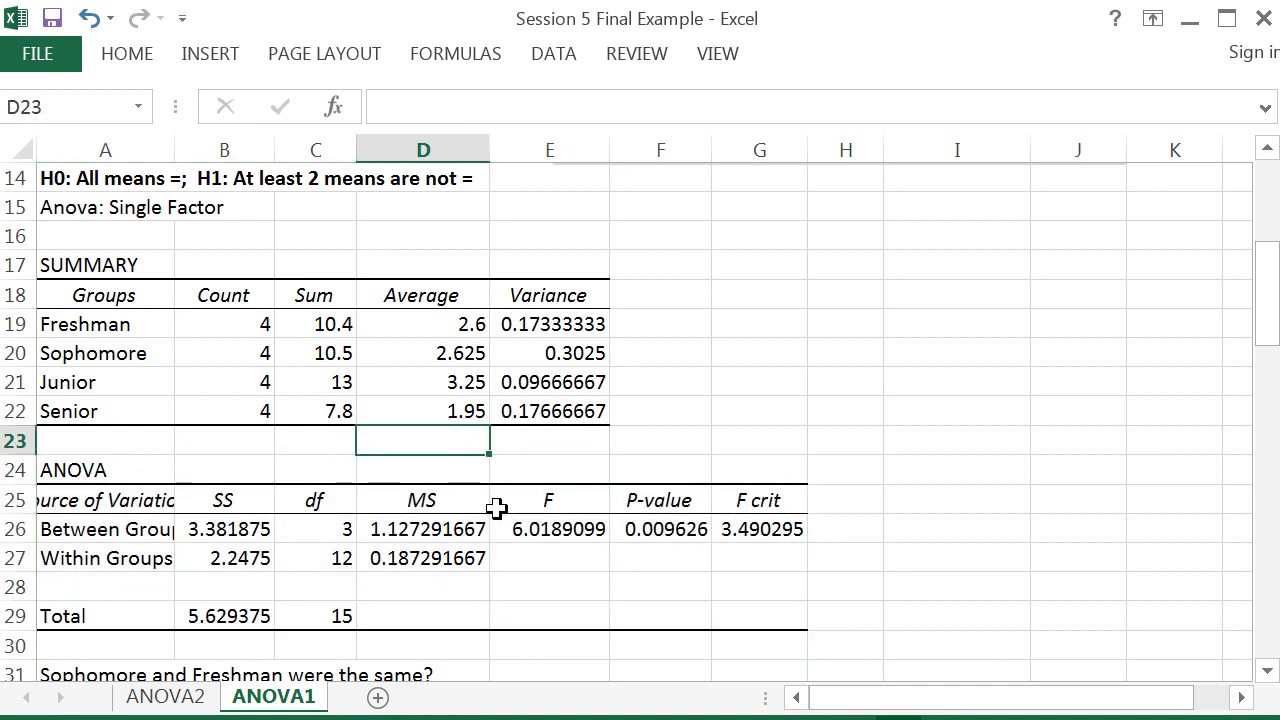
left_click(667, 529)
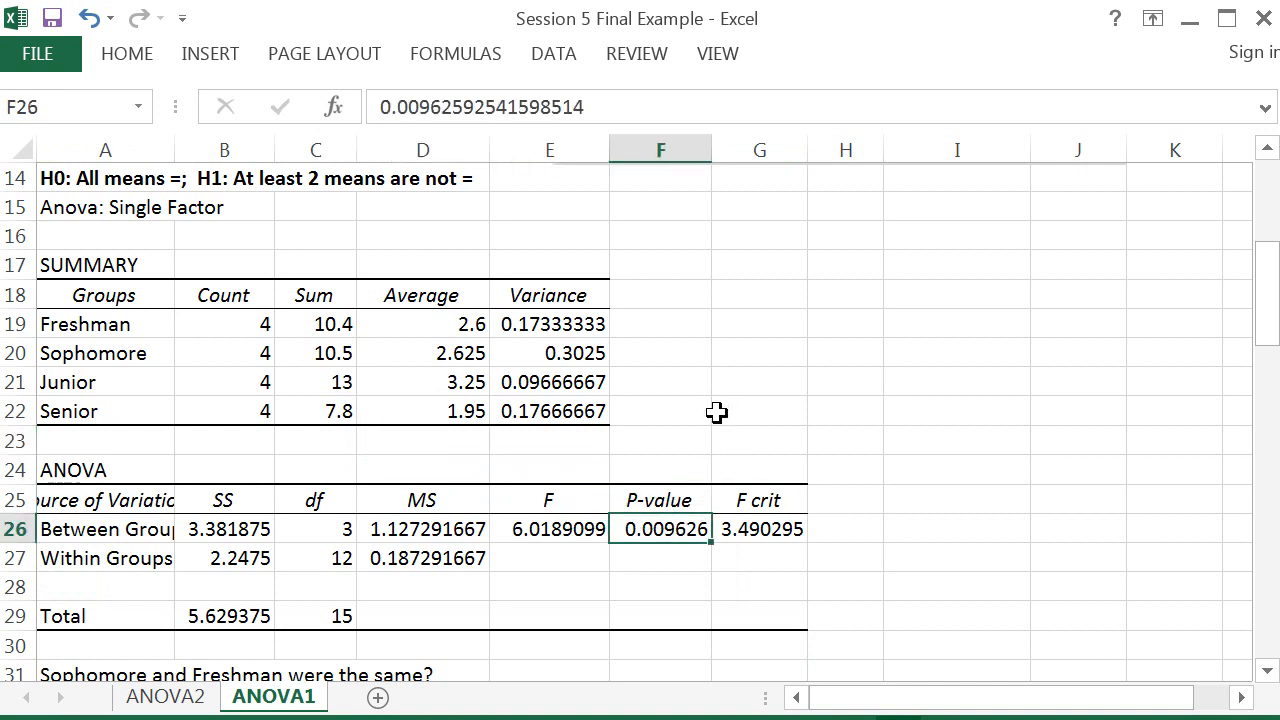
key("ctrl+b")
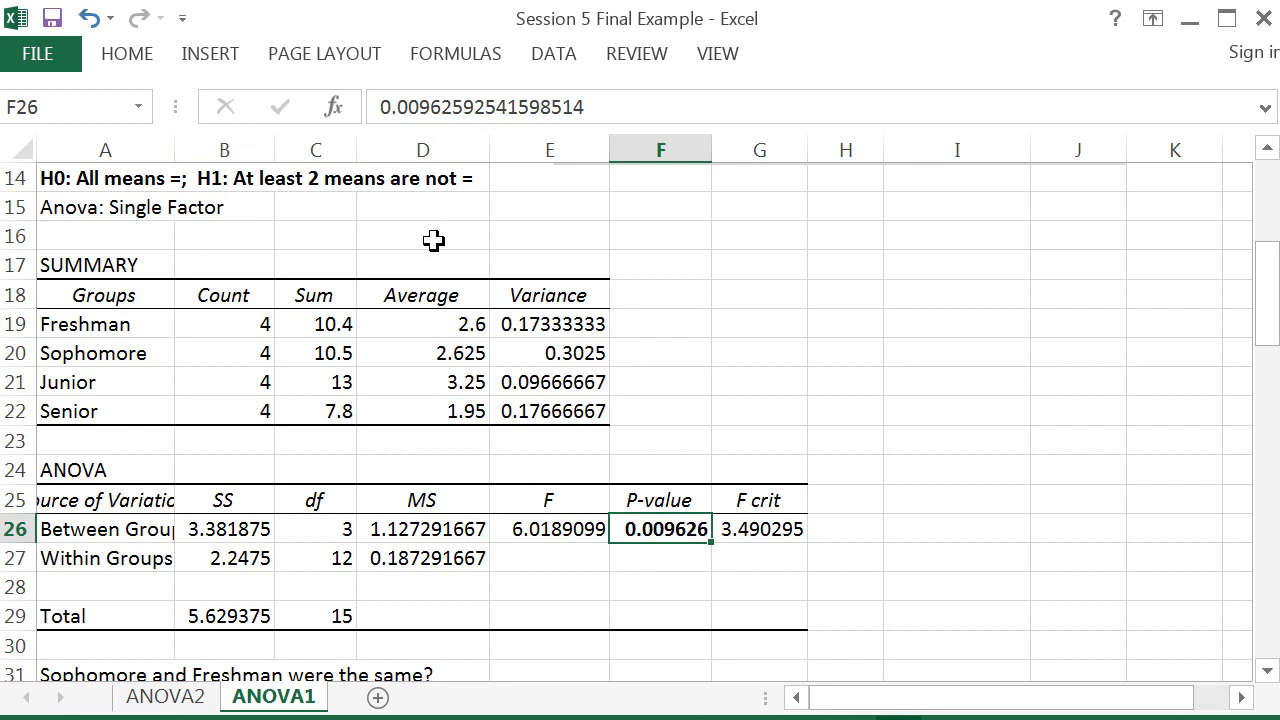
left_click(860, 524)
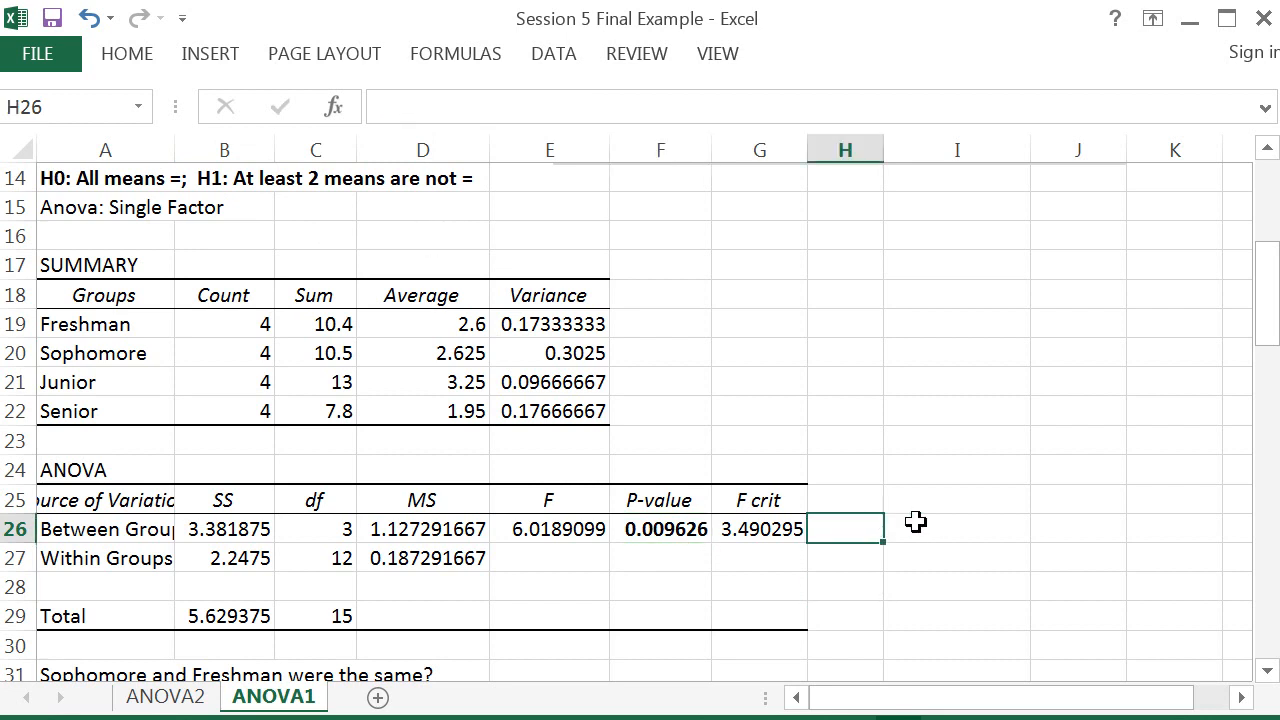
key("ctrl+v")
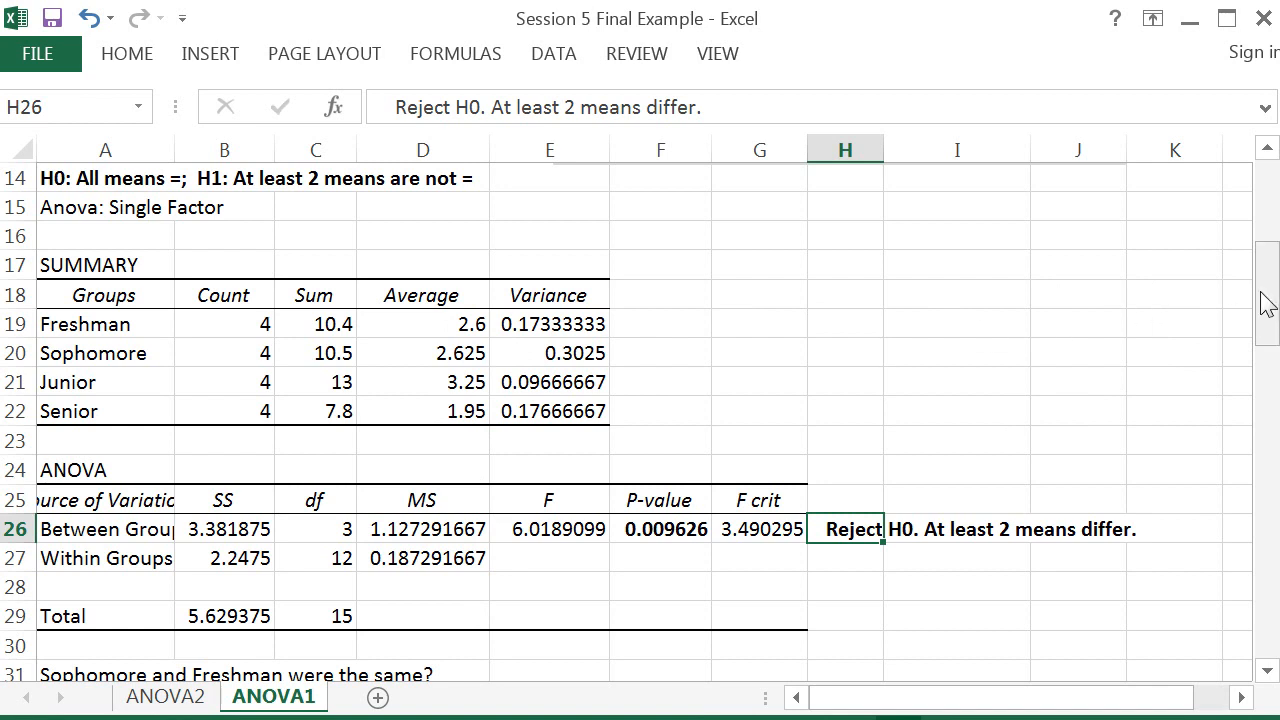
Step: Open the Data Analysis tool t-Test: Two-Sample Assuming Equal Variances
left_click_drag(1268, 305, 1268, 295)
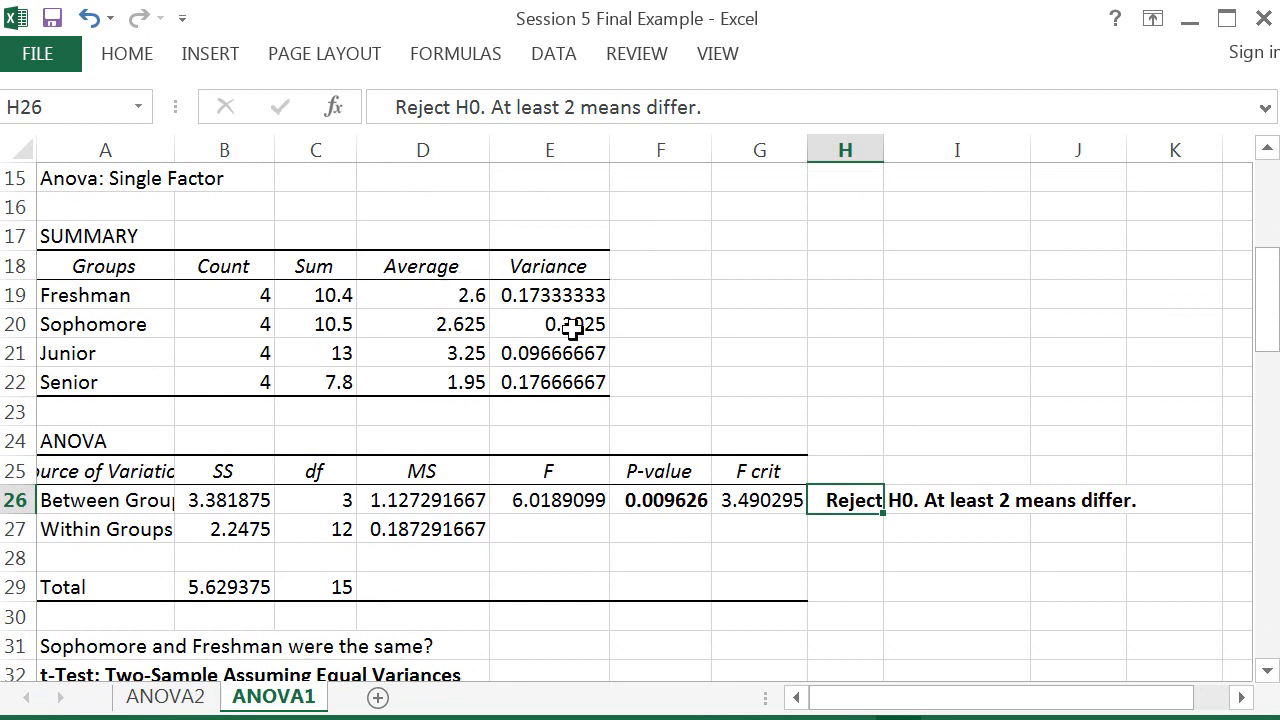
left_click_drag(1272, 318, 1258, 414)
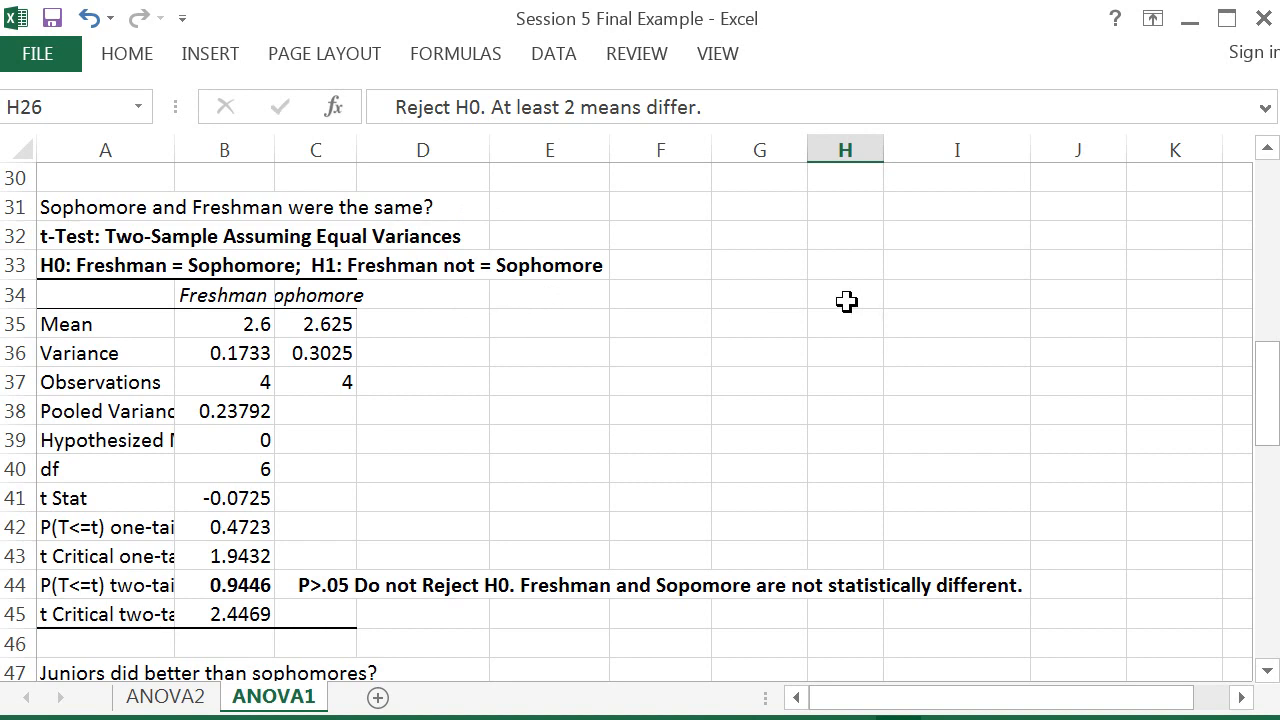
left_click(555, 60)
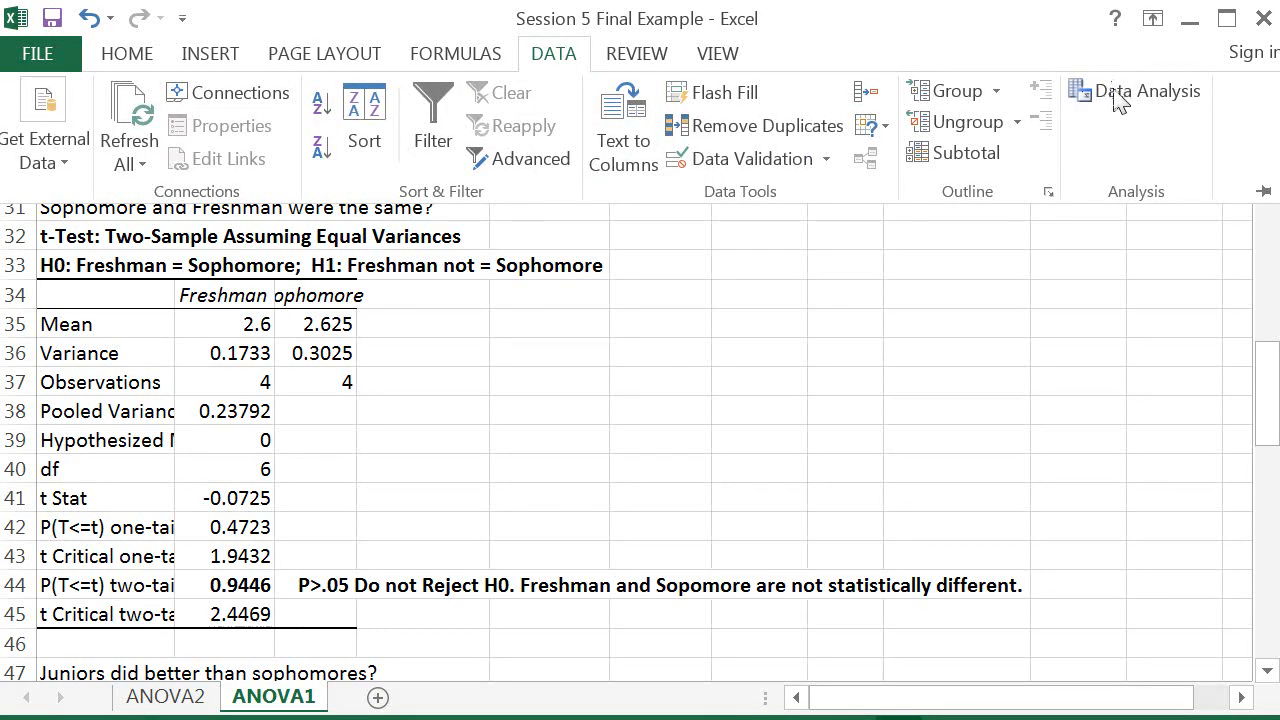
left_click(1130, 92)
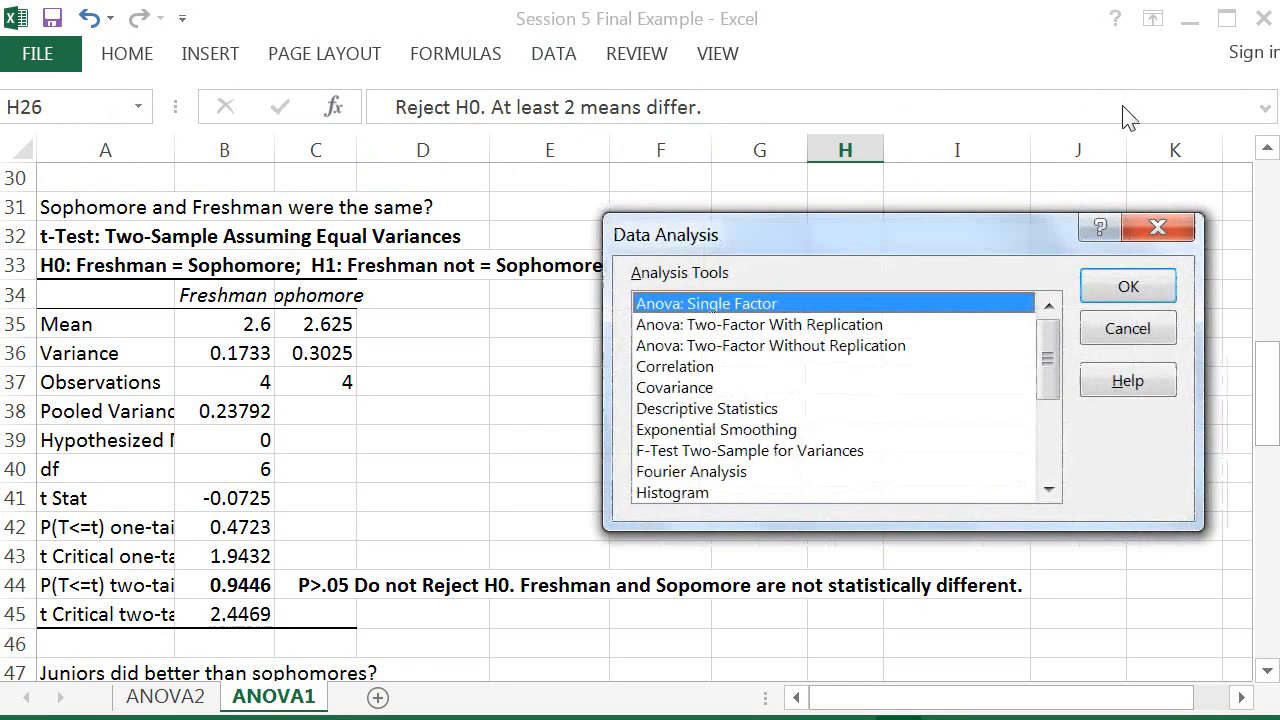
left_click_drag(1050, 357, 1048, 460)
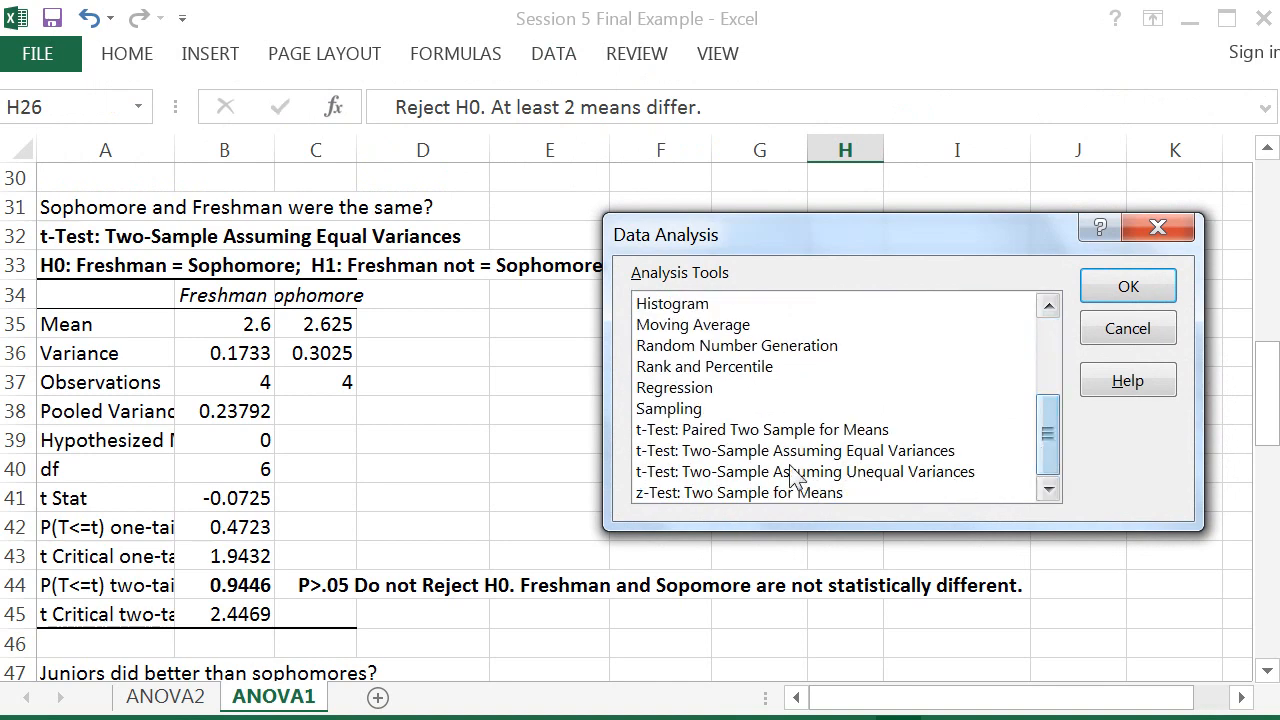
left_click(724, 452)
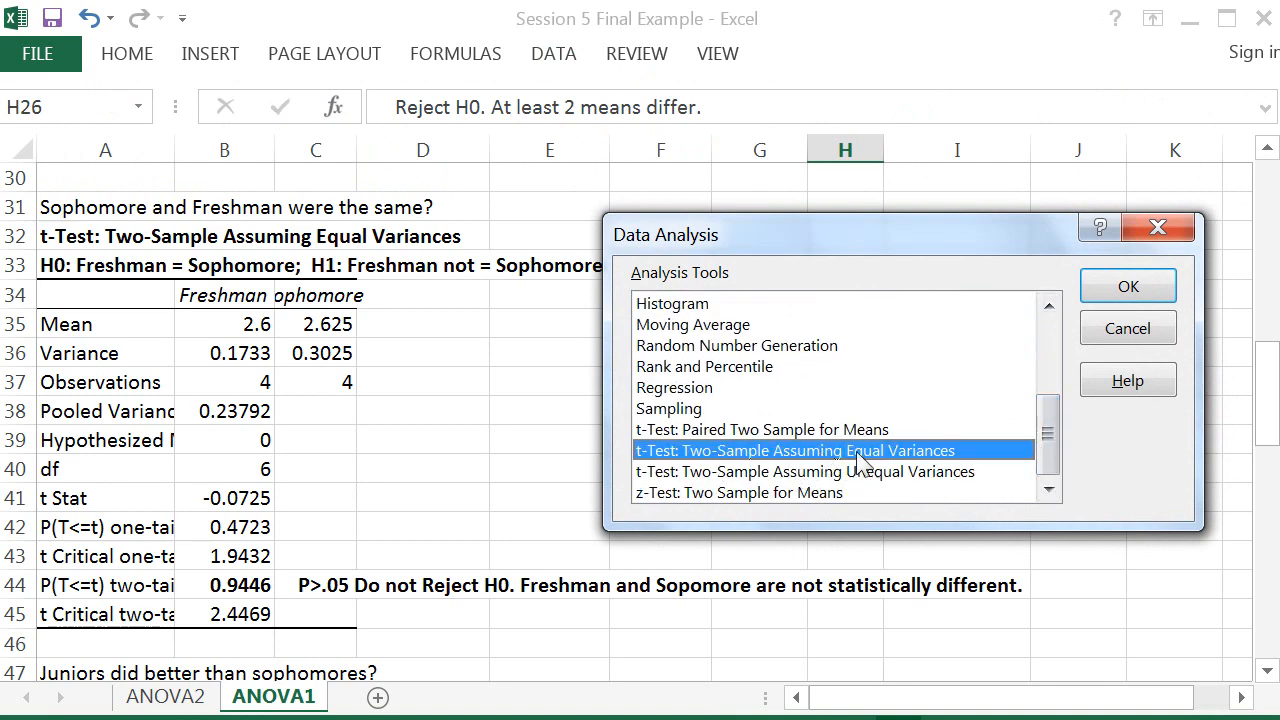
left_click(1120, 290)
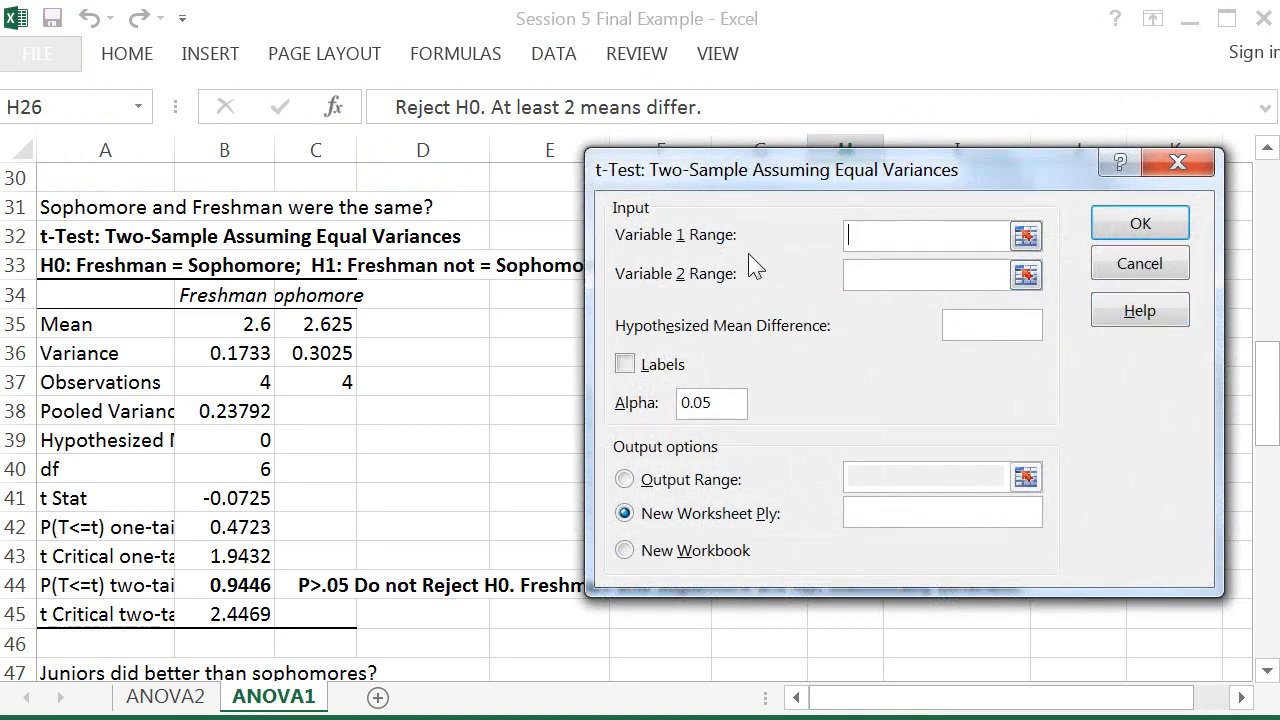
Step: Set Variable 1 Range to A3:A7, Variable 2 Range to B3:B7, hypothesized mean difference 0, and enable Labels
left_click_drag(1271, 357, 1275, 190)
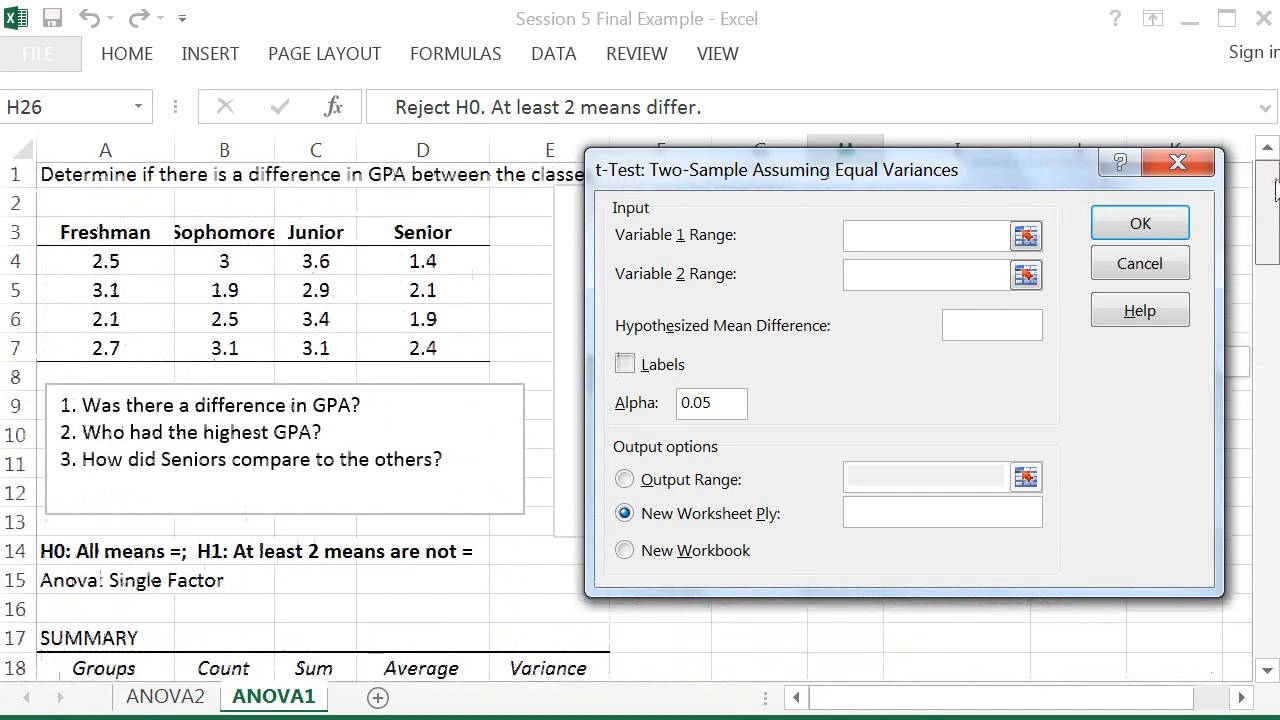
left_click_drag(130, 237, 134, 352)
left_click(894, 276)
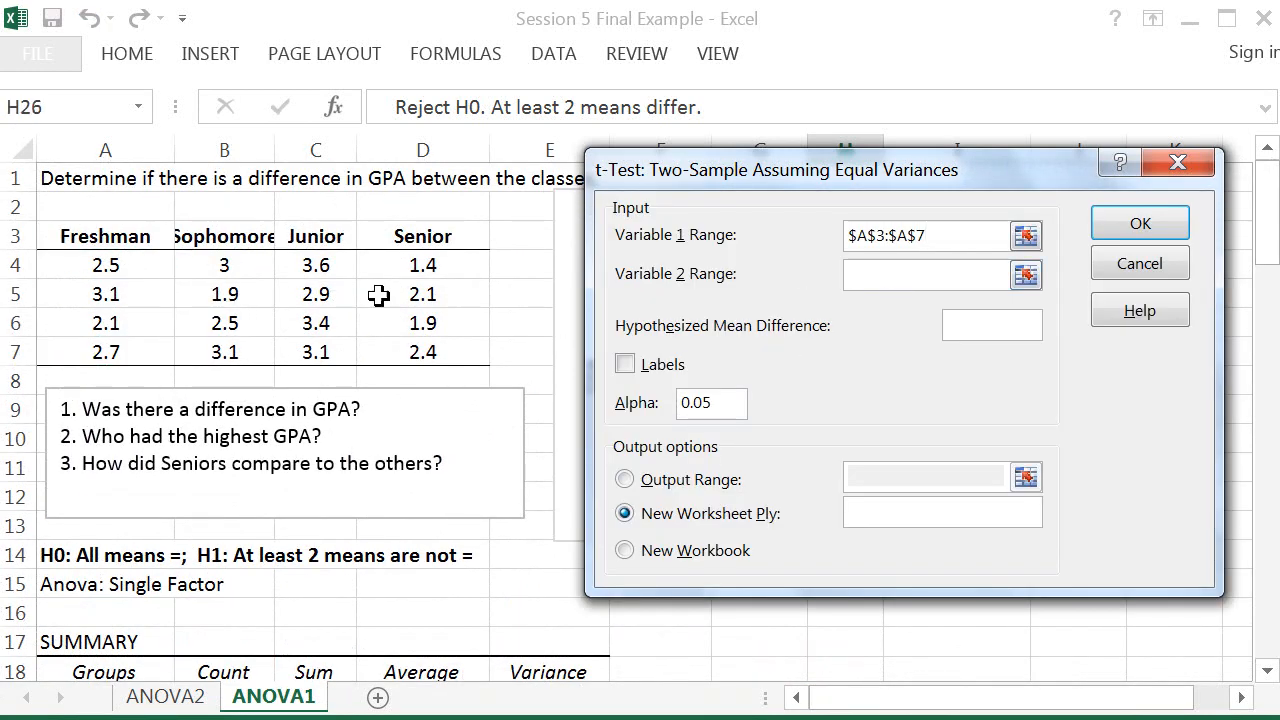
left_click_drag(222, 238, 226, 349)
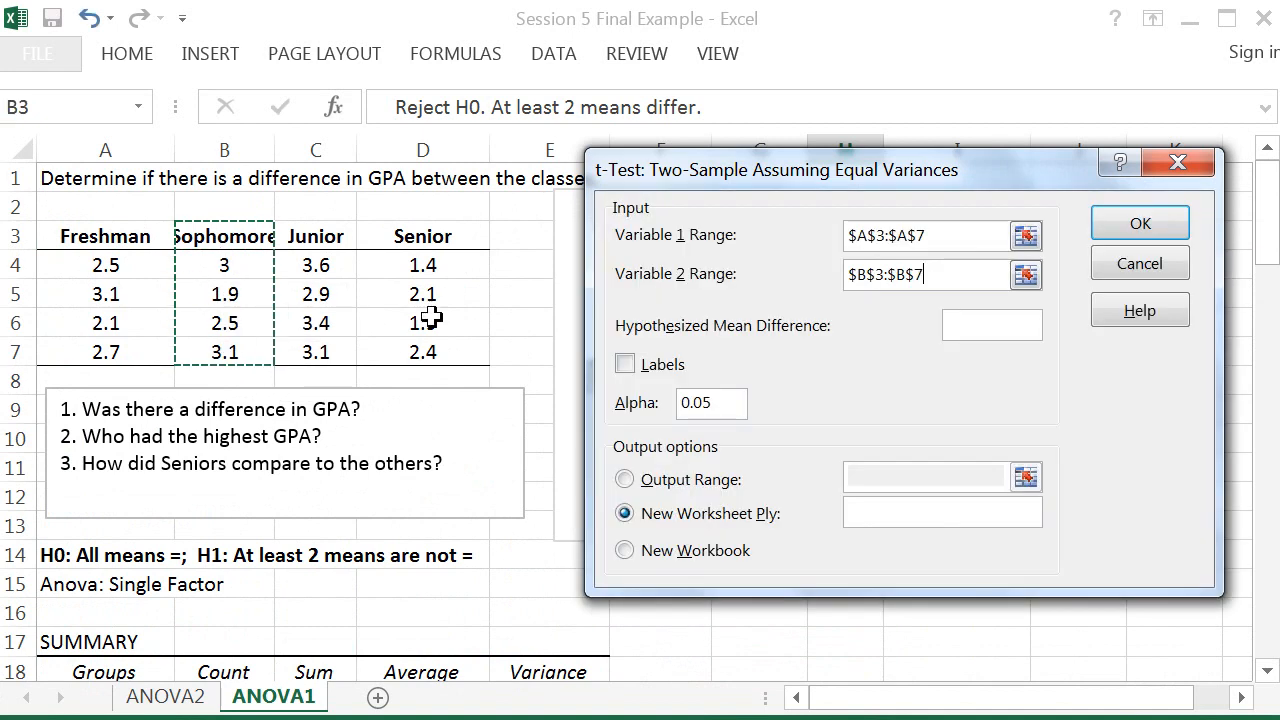
left_click(980, 328)
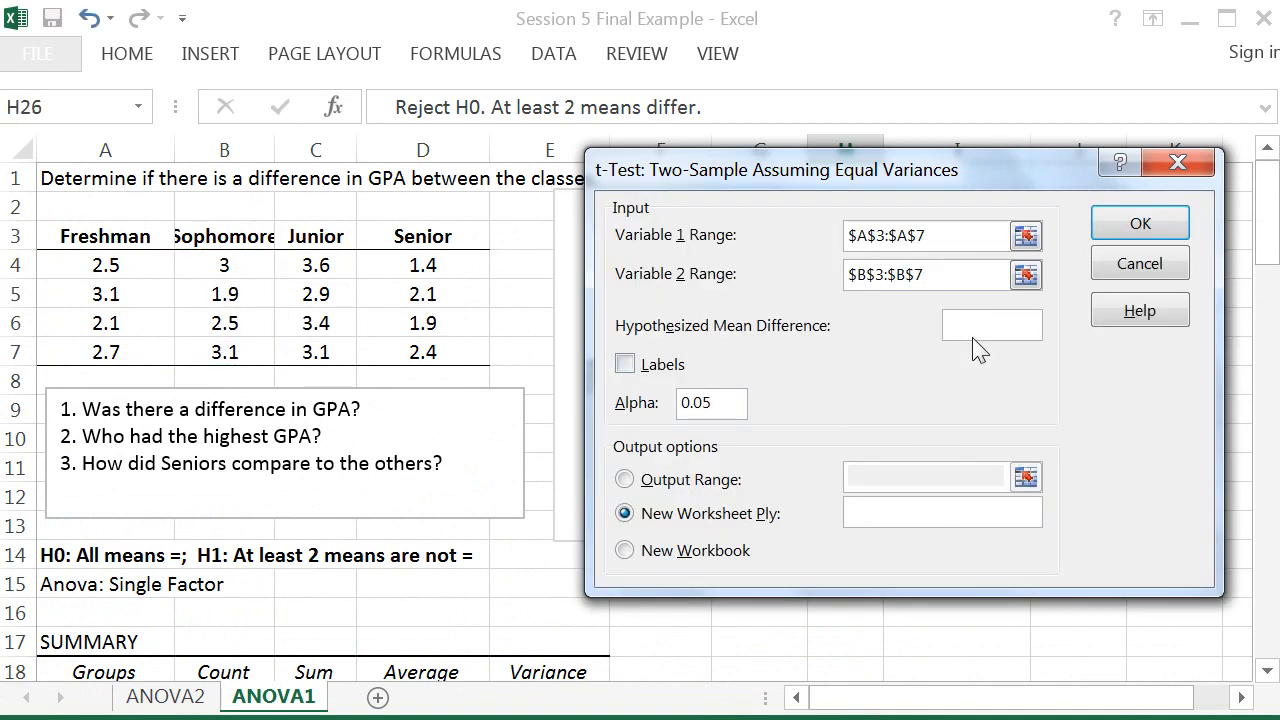
left_click(628, 364)
Step: Cancel the t-Test and Data Analysis dialogs without running the test
left_click(626, 481)
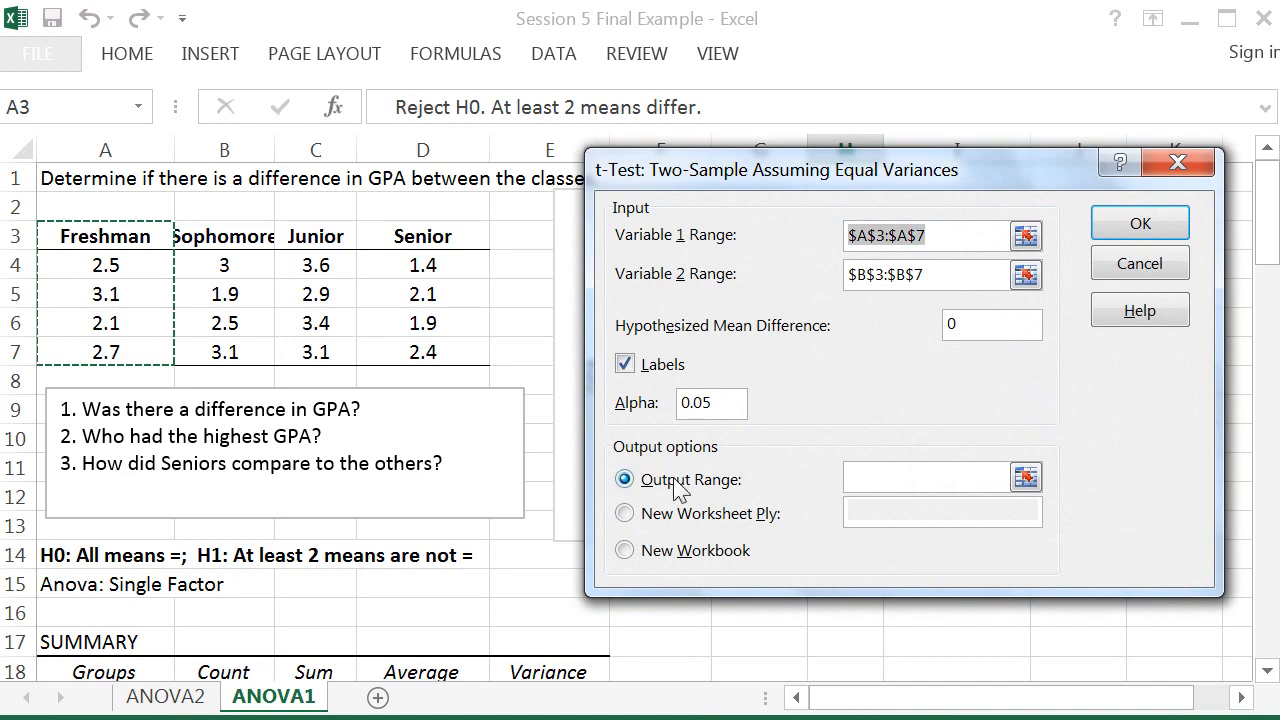
left_click_drag(1262, 222, 1258, 403)
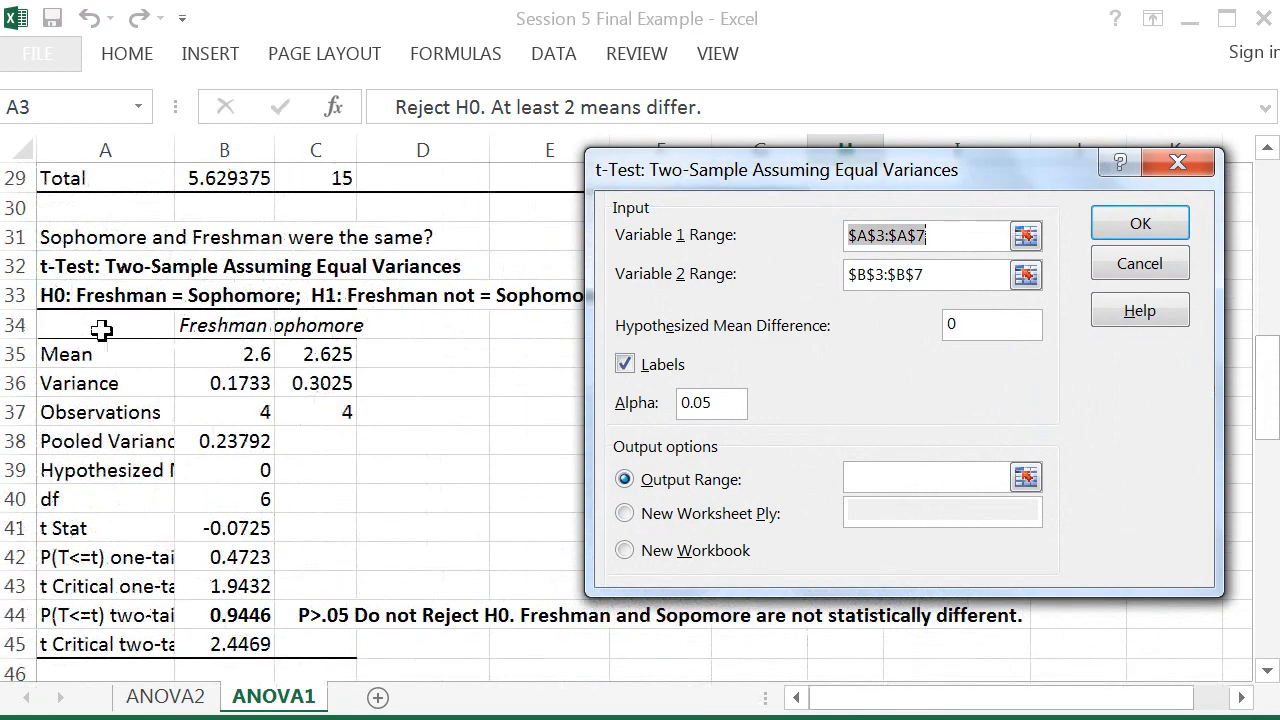
left_click(63, 326)
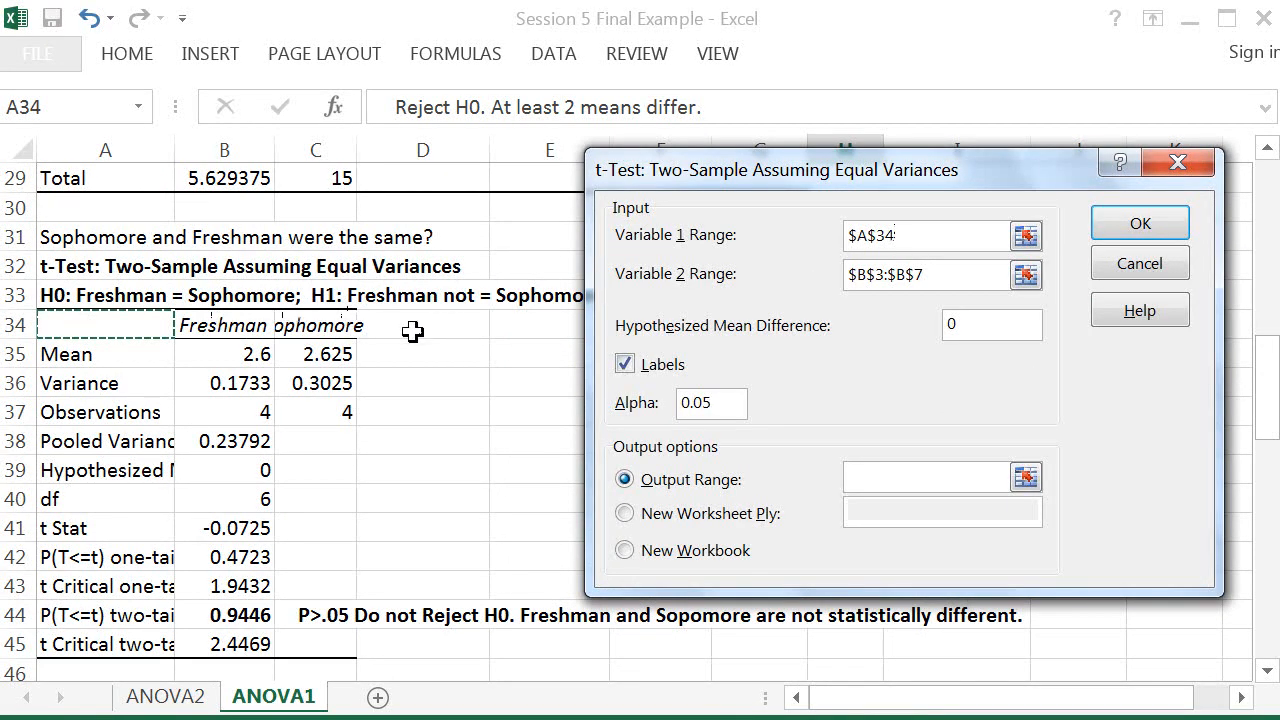
left_click(54, 270)
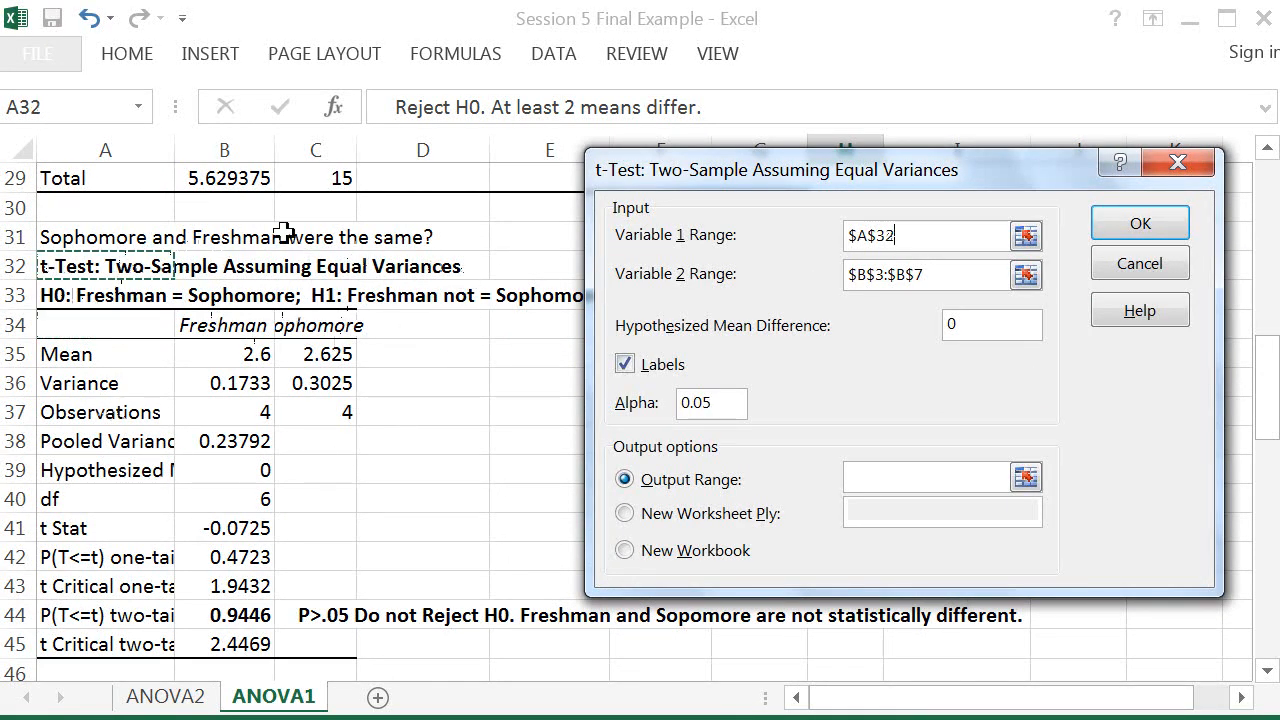
left_click(1112, 267)
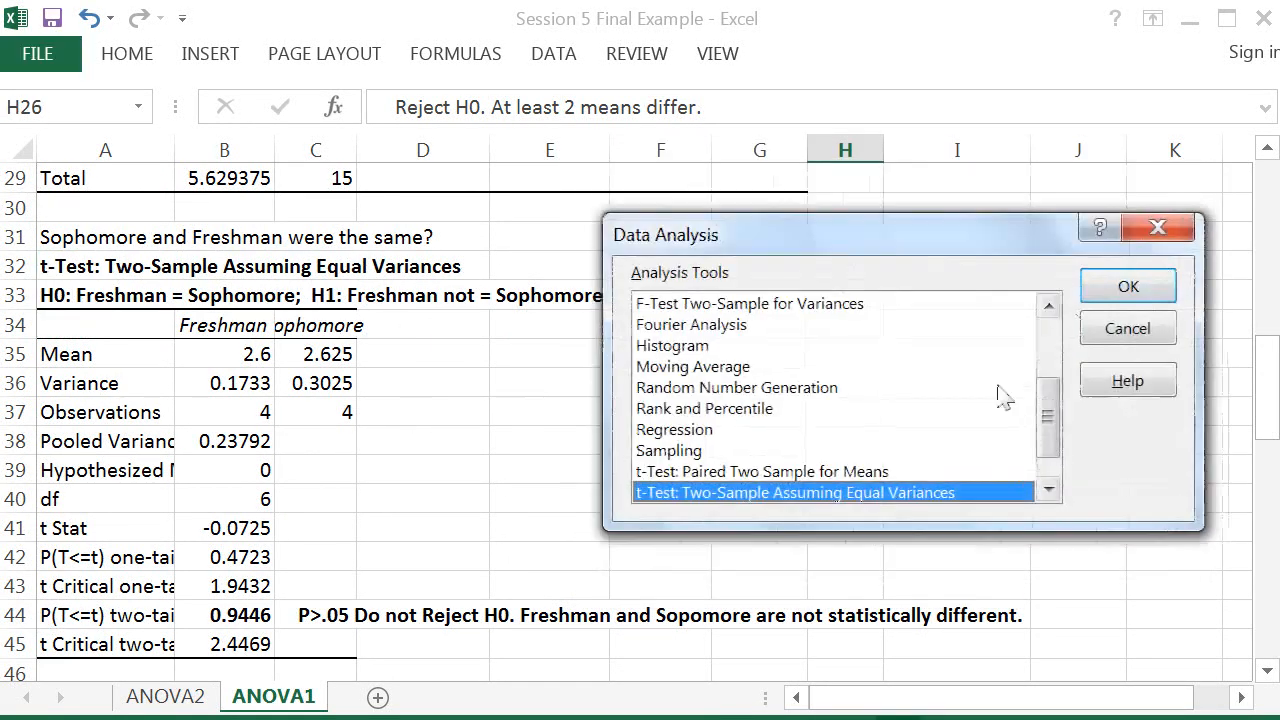
left_click(1112, 332)
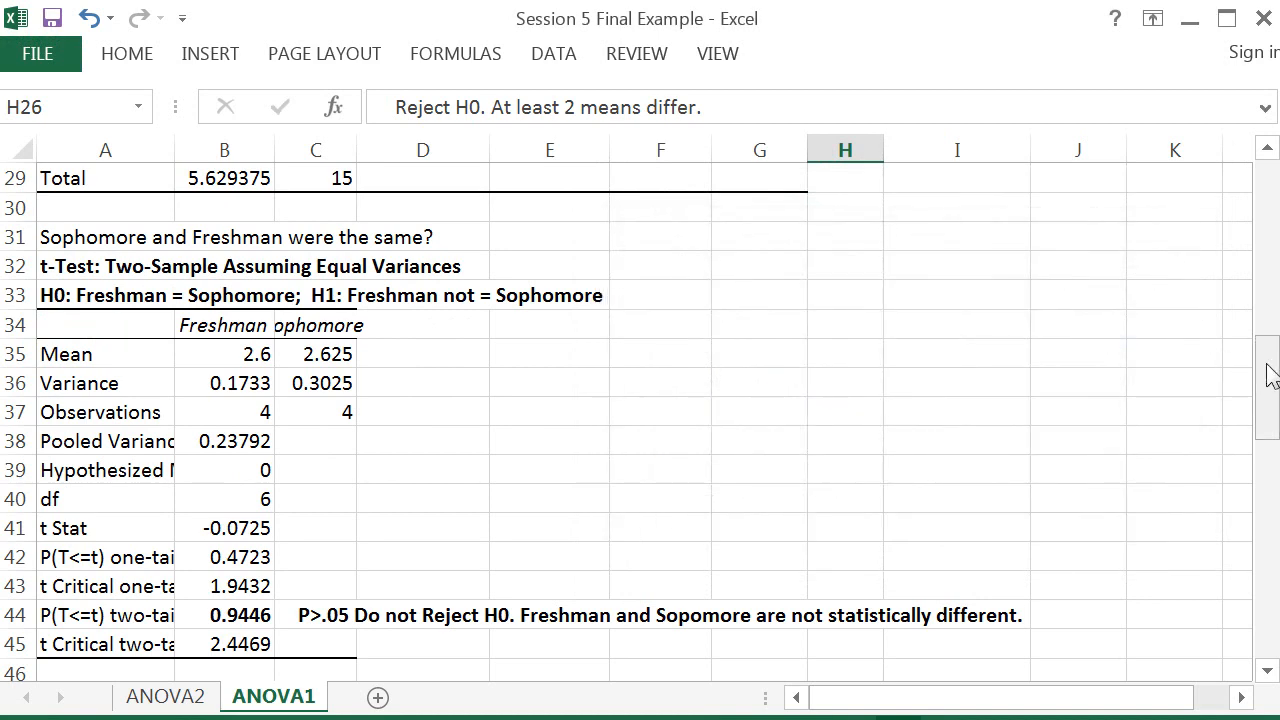
Step: Widen column C so the Sophomore header in the Junior vs Sophomore t-test fits
left_click_drag(1272, 376, 1272, 384)
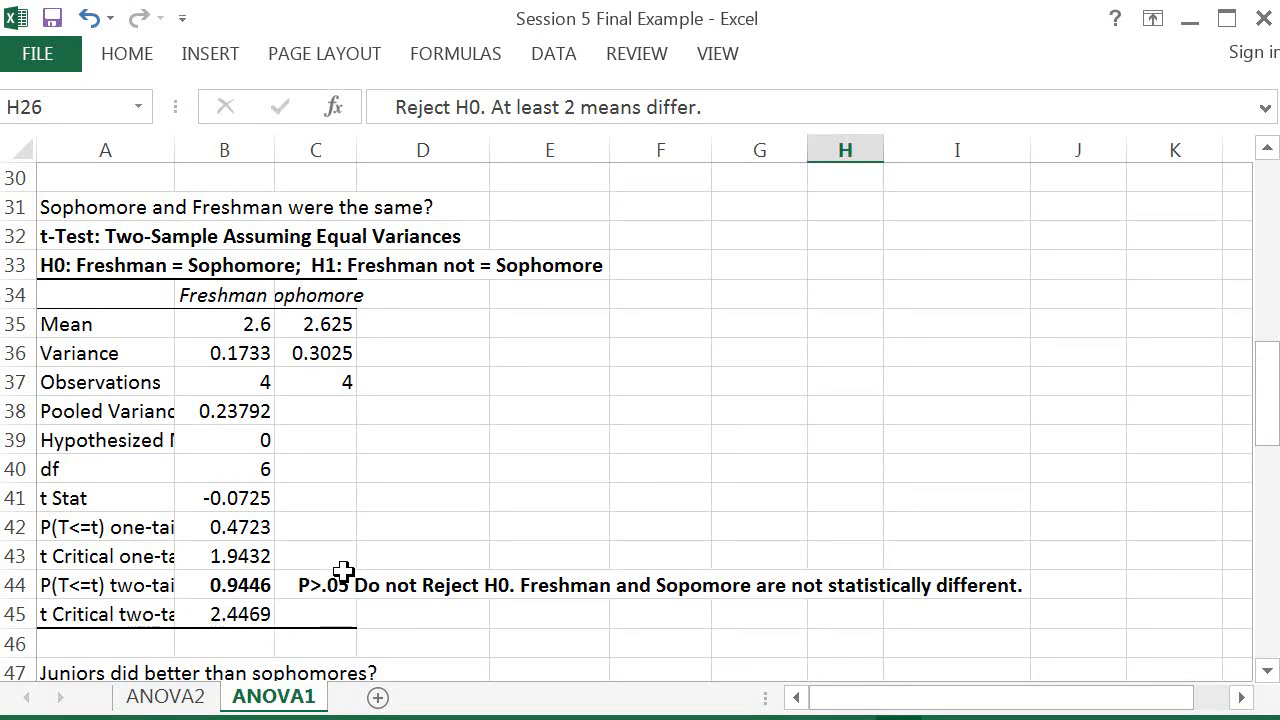
left_click(382, 585)
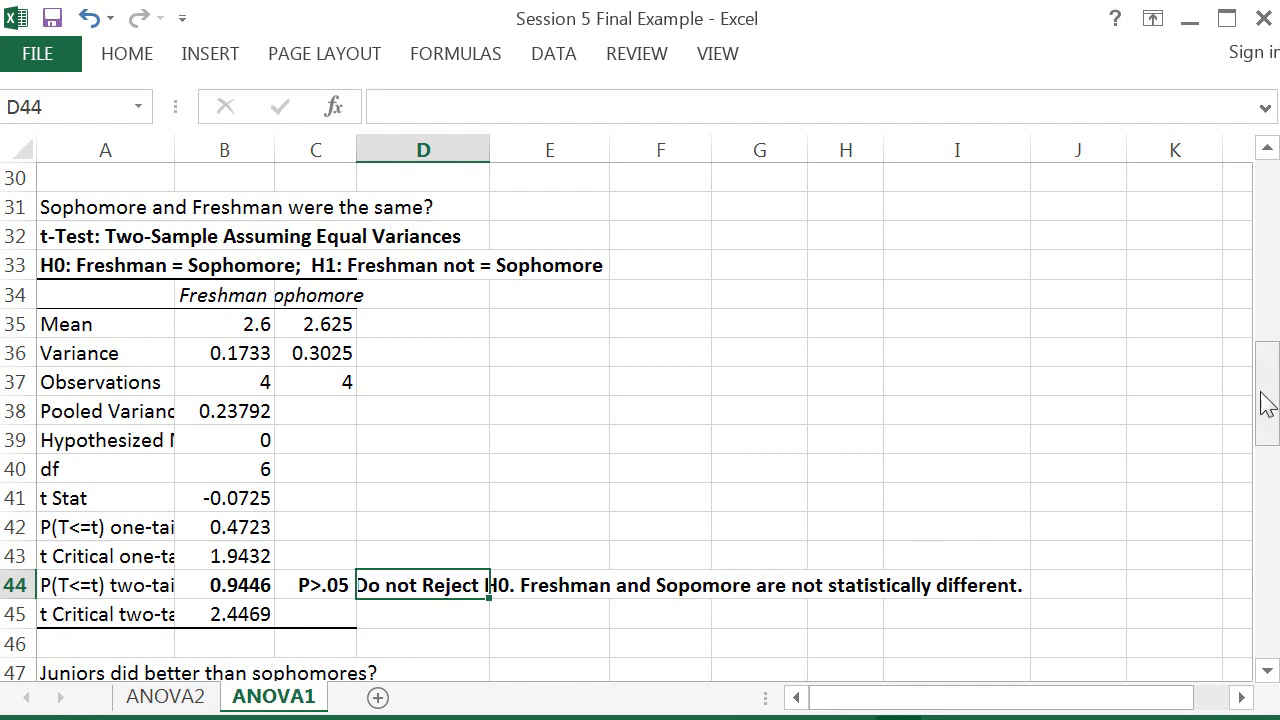
left_click_drag(1270, 400, 1268, 206)
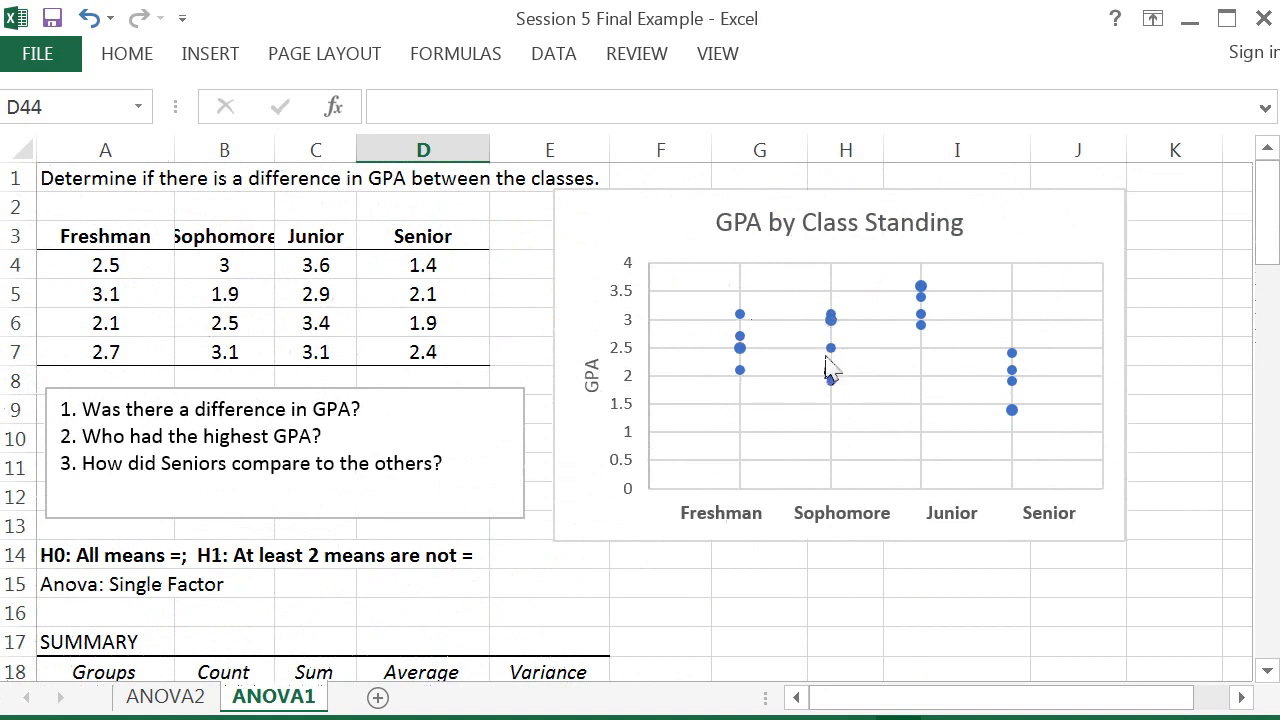
mouse_move(833, 357)
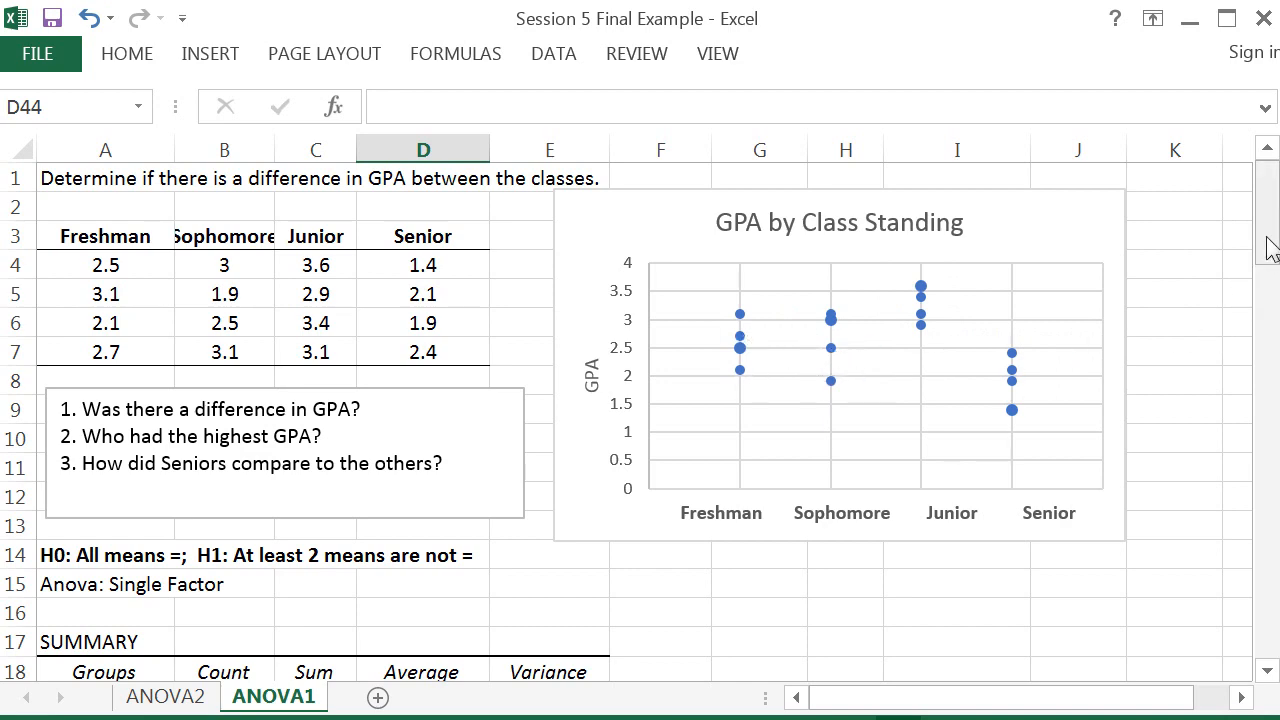
left_click_drag(1268, 242, 1246, 526)
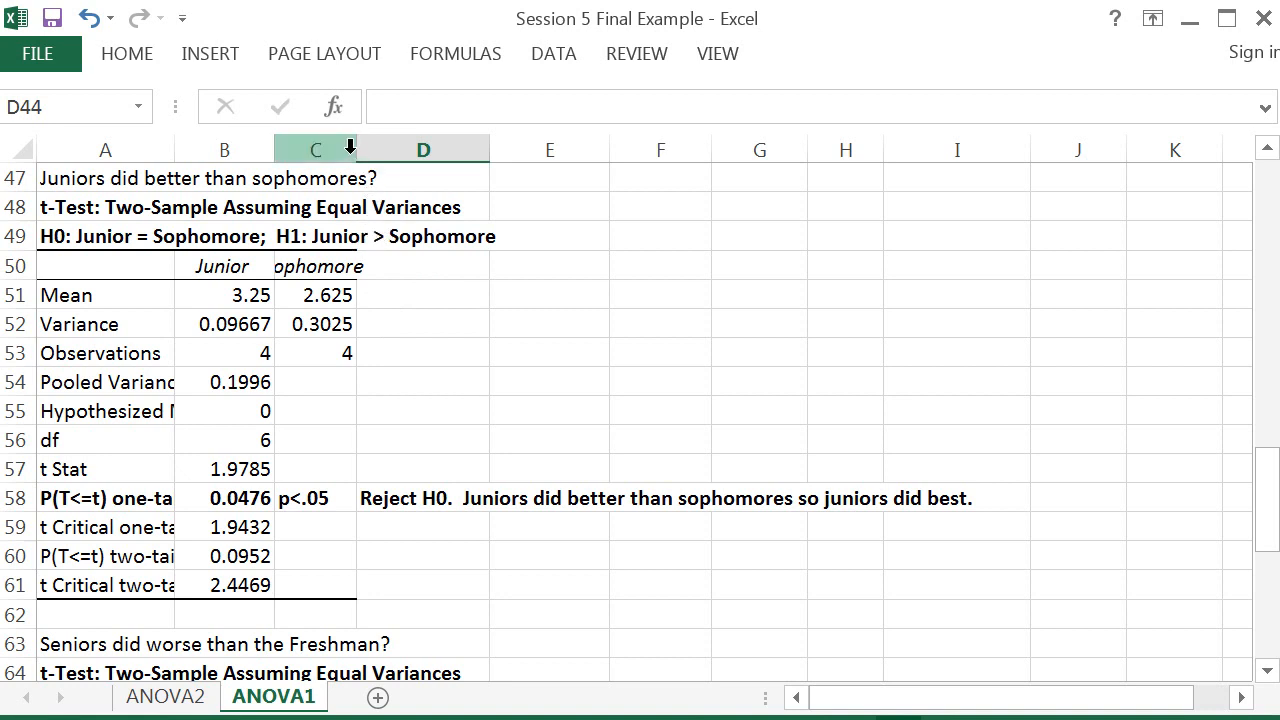
left_click_drag(356, 150, 395, 150)
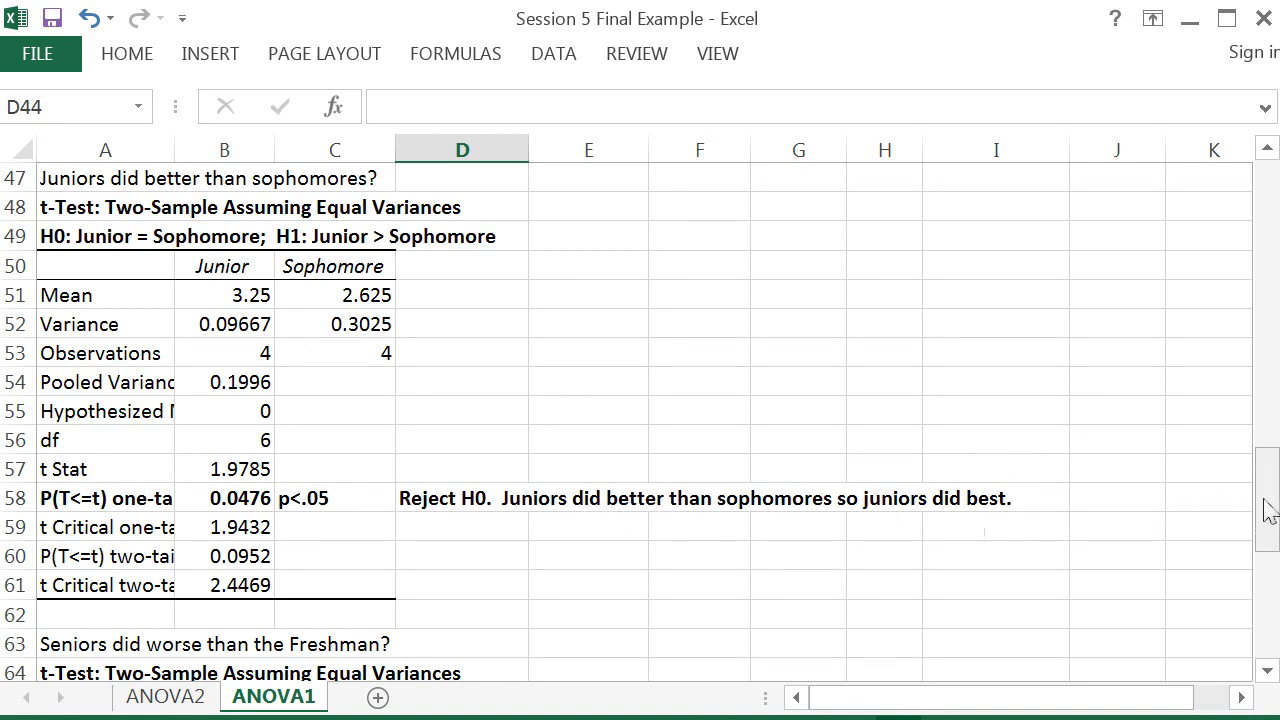
Step: Add 'Reject H0. ' to the beginning of the Seniors vs Freshman conclusion in D74
left_click_drag(1266, 500, 1266, 175)
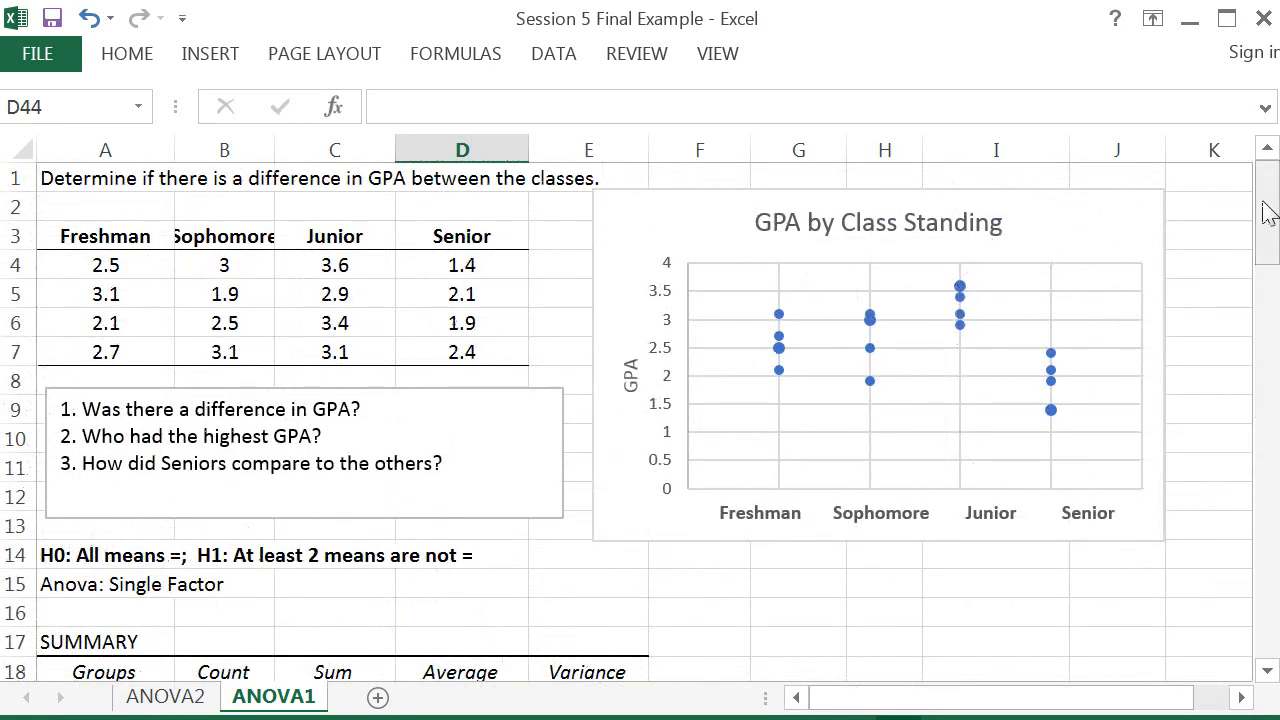
left_click_drag(1266, 206, 1245, 492)
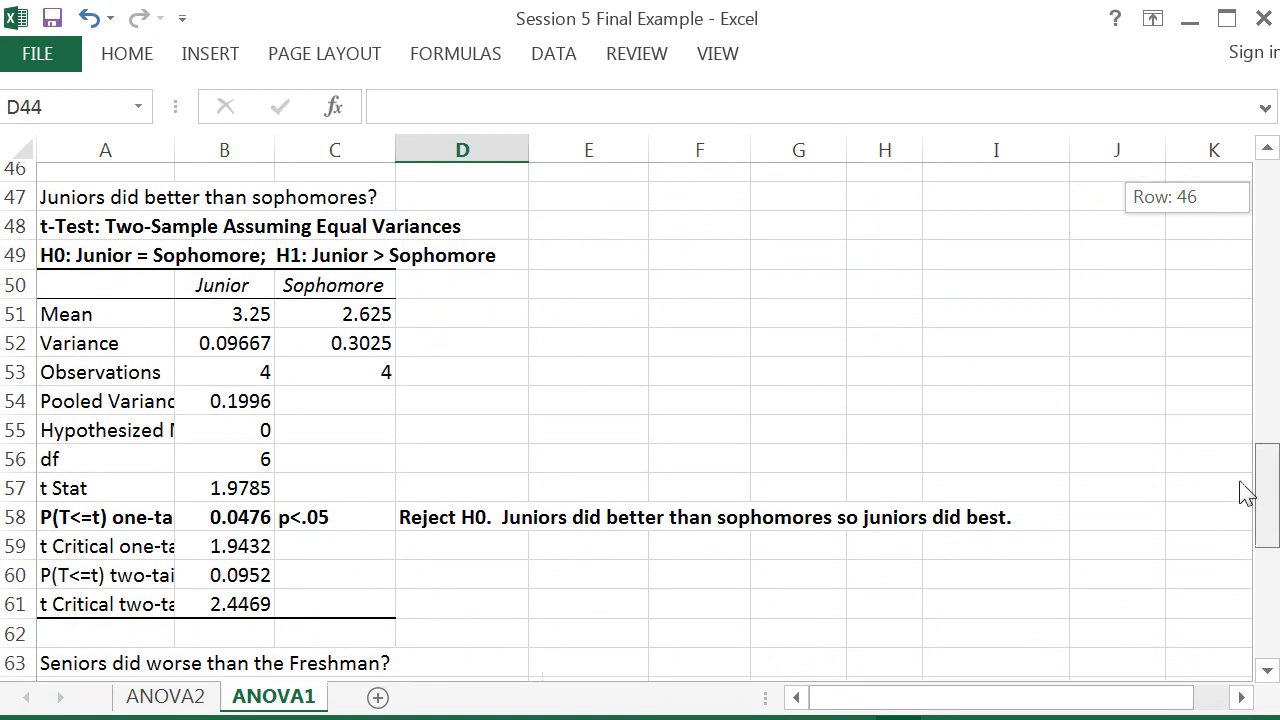
left_click_drag(1245, 492, 1257, 190)
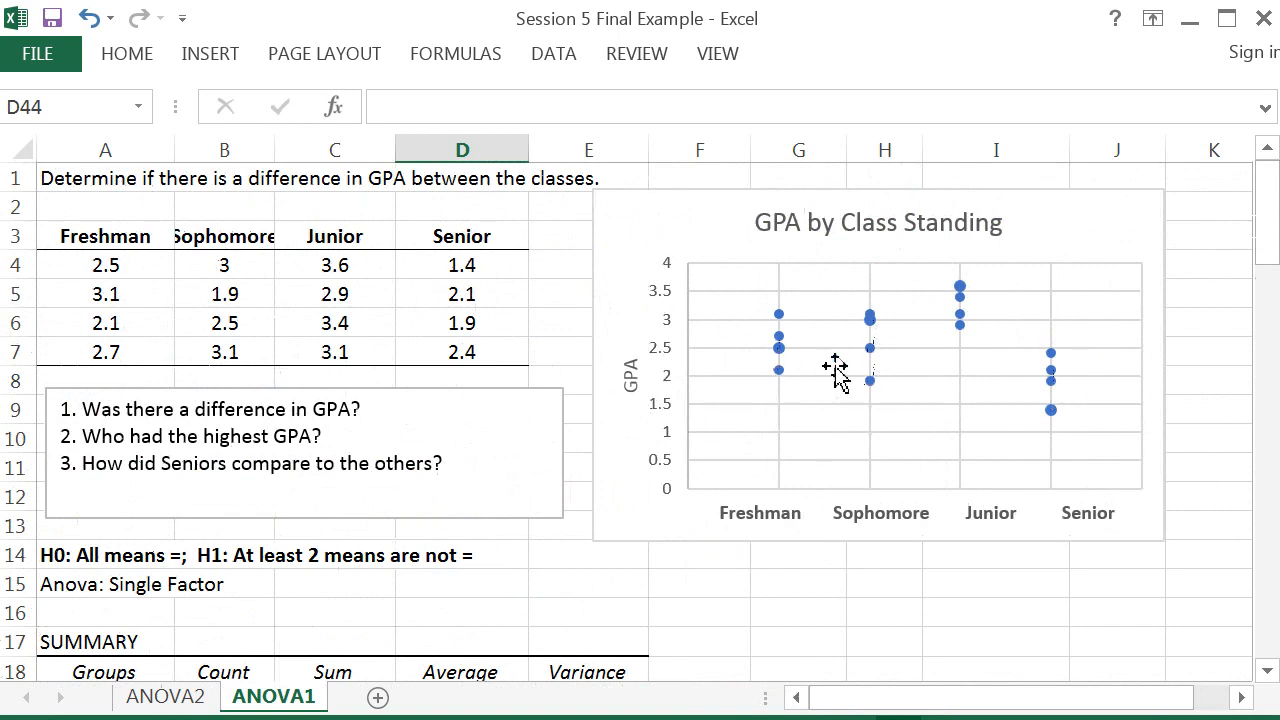
left_click_drag(1270, 245, 1266, 255)
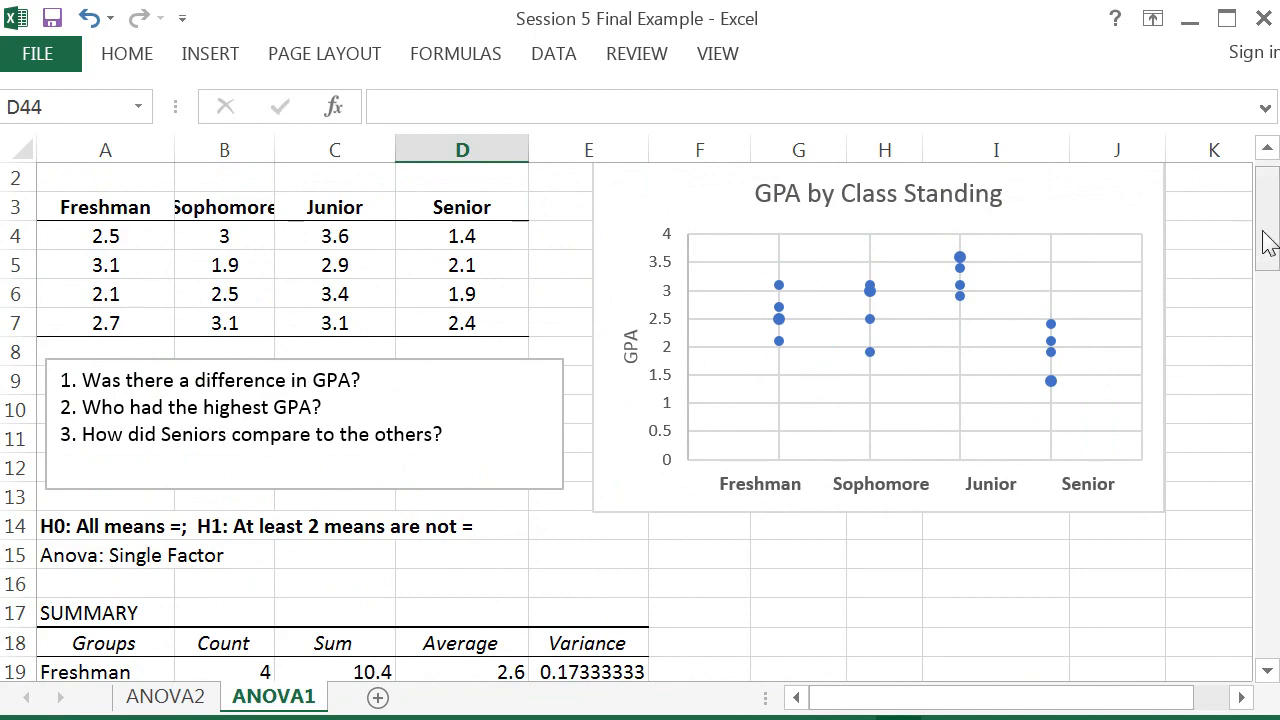
left_click_drag(1266, 243, 1210, 605)
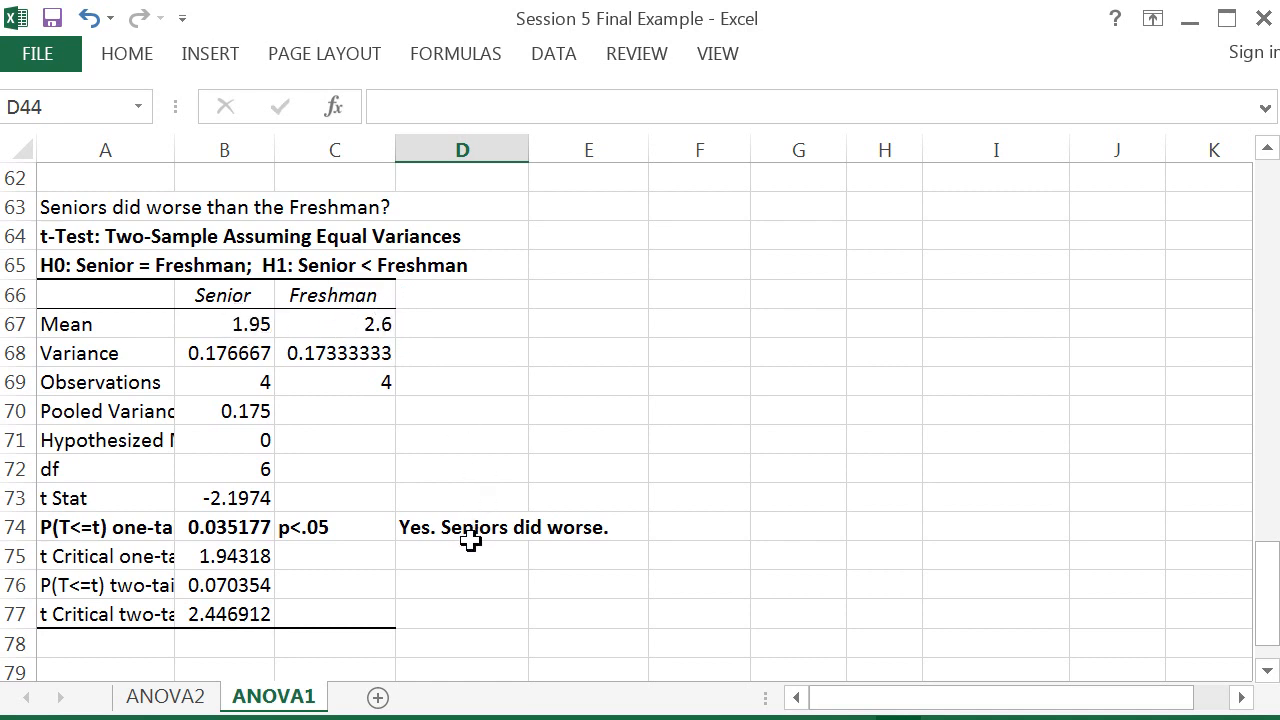
left_click(416, 526)
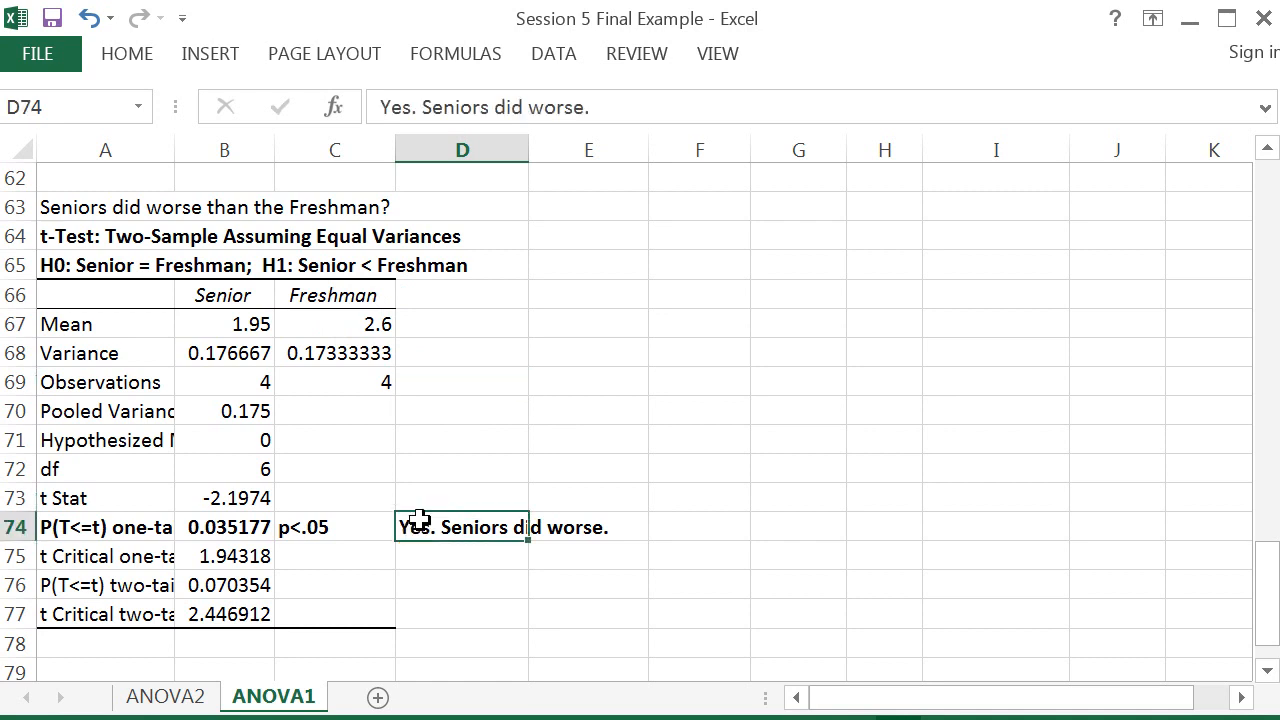
left_click(381, 108)
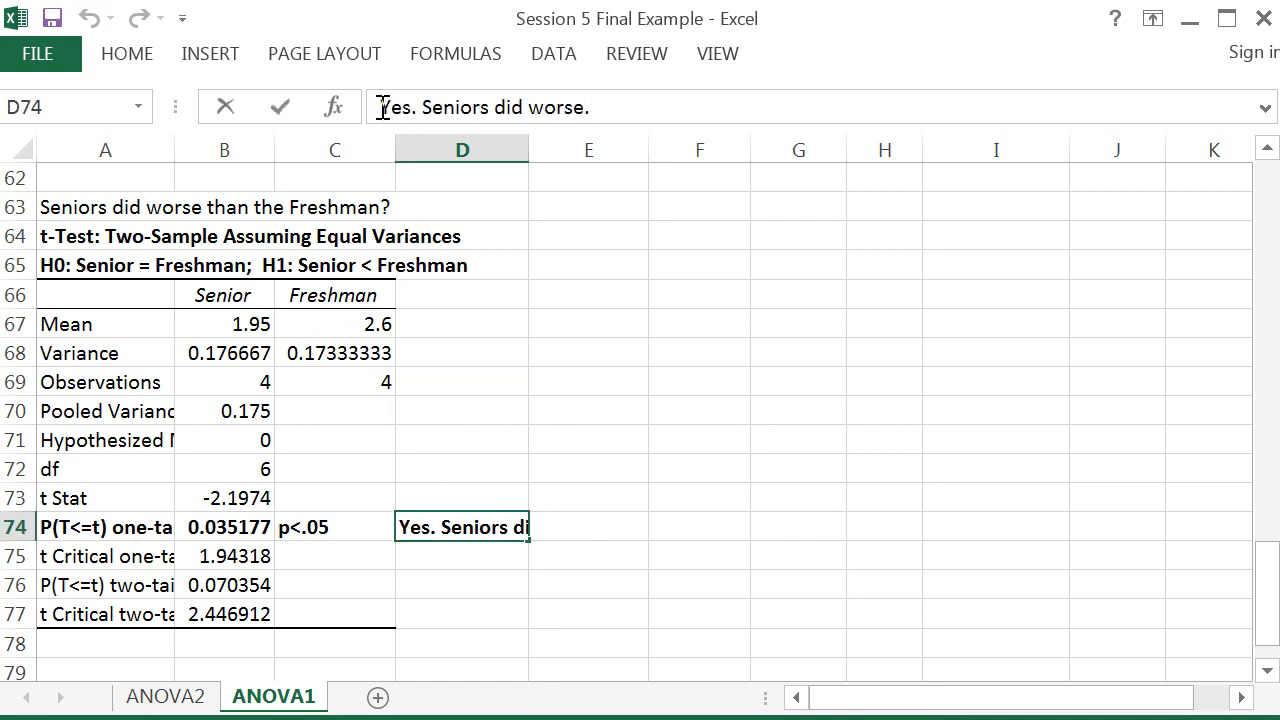
type("Rej")
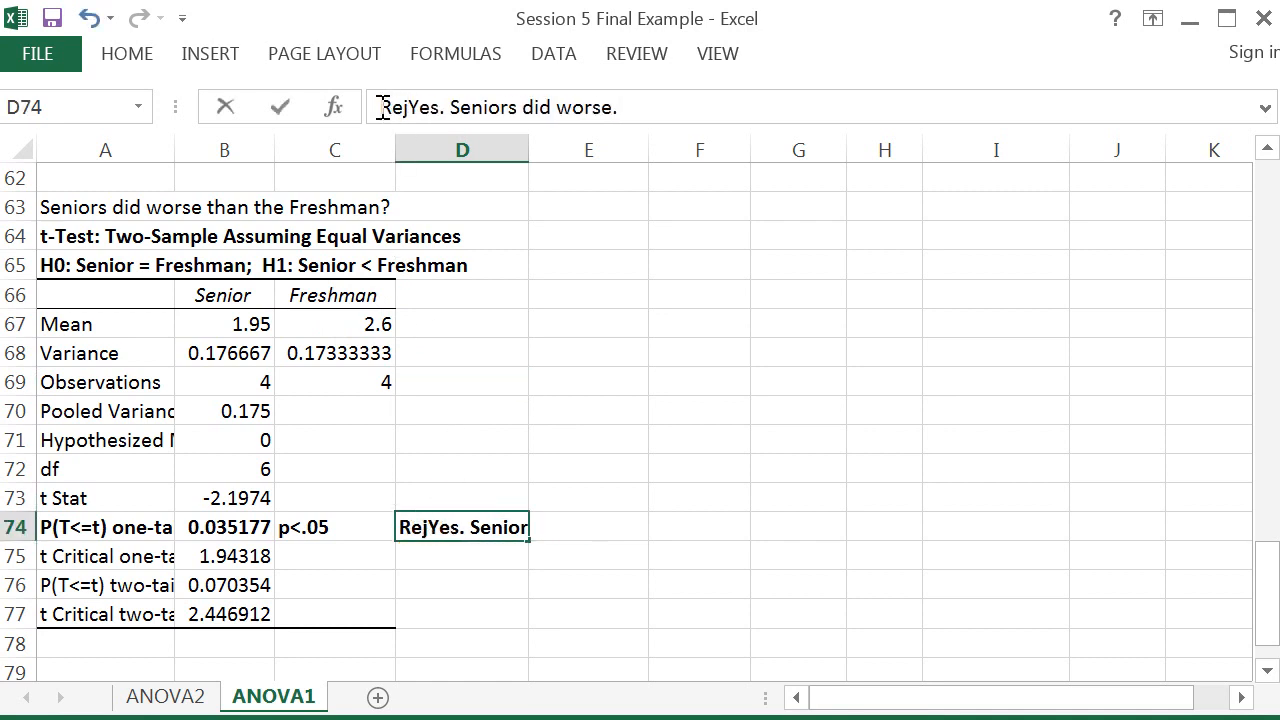
type("ect H")
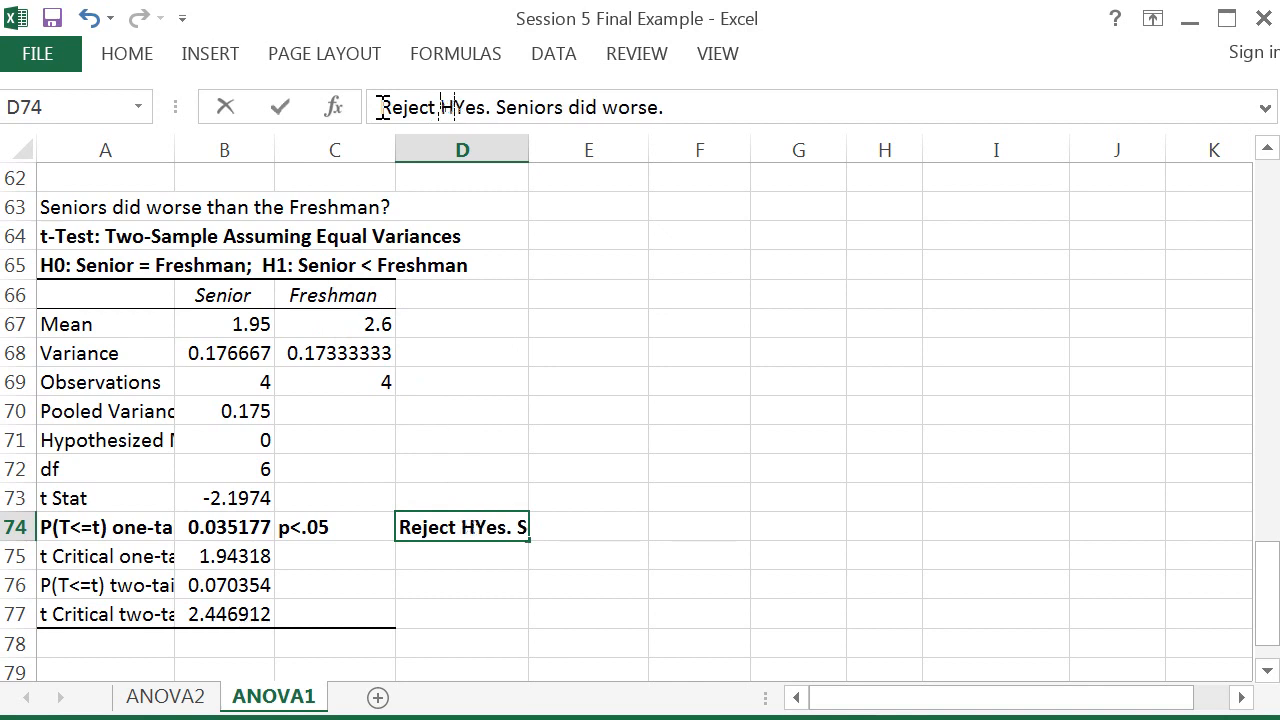
type("0.")
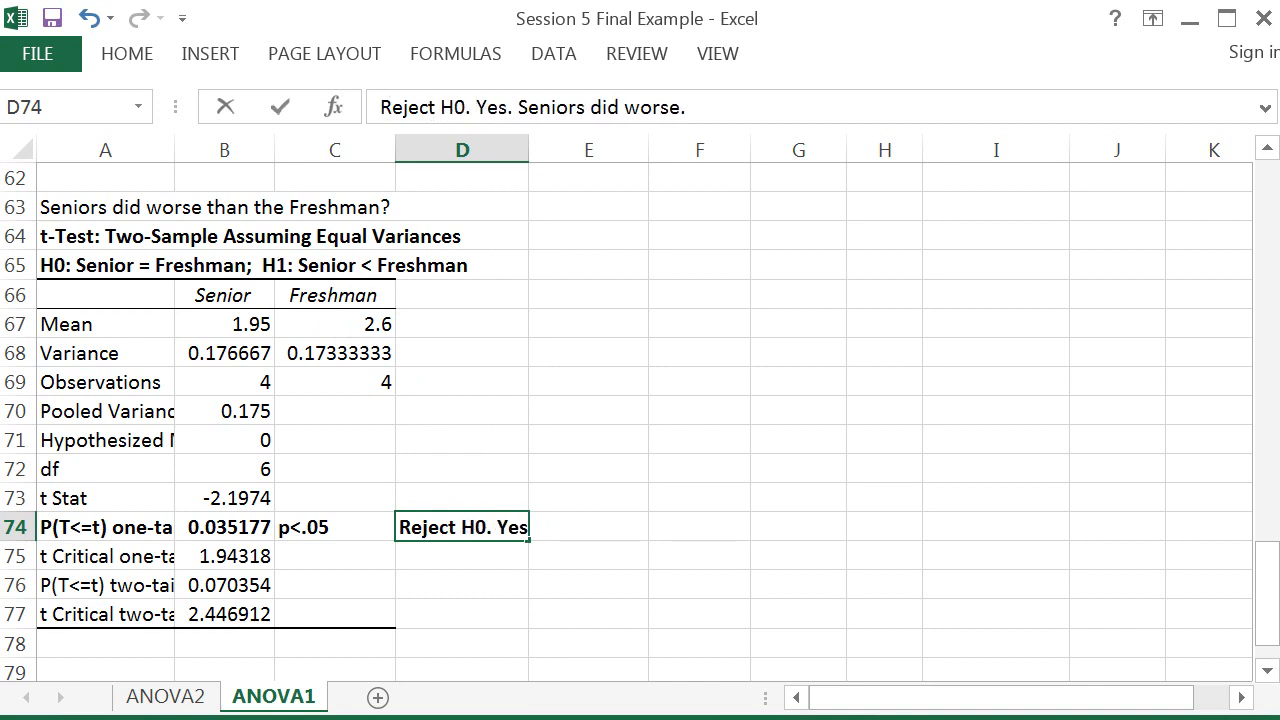
key("Return")
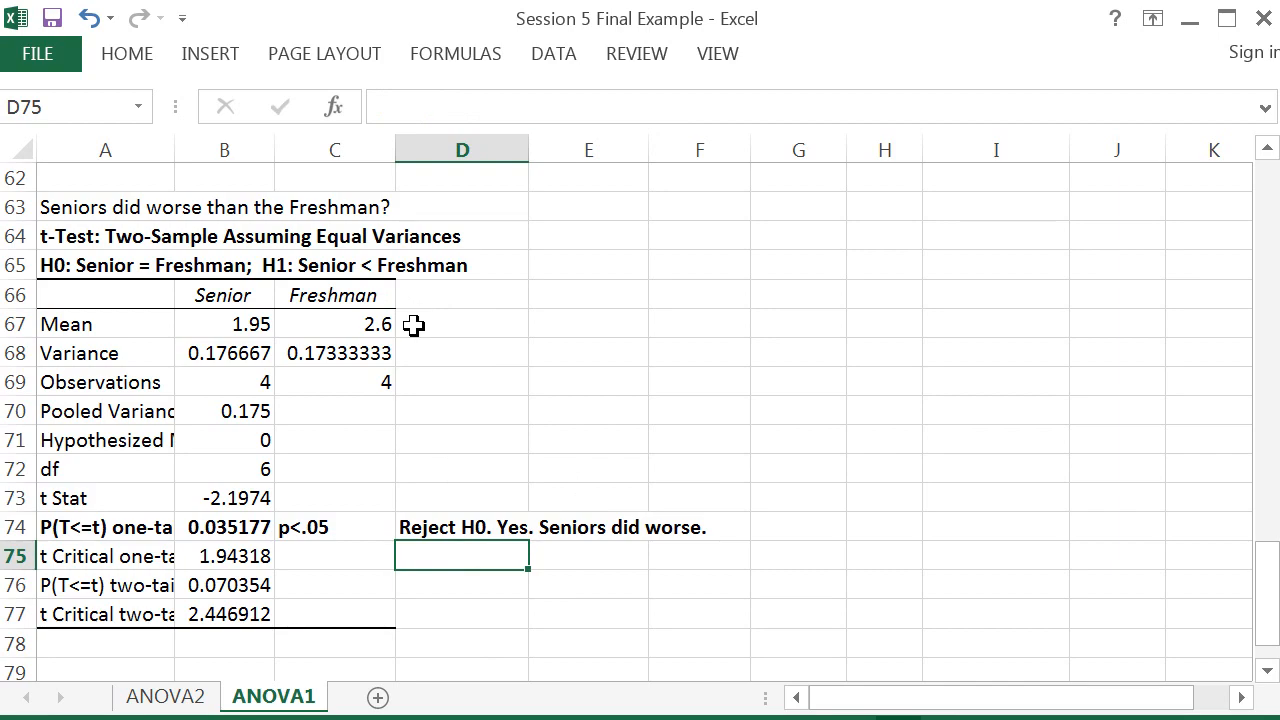
Step: Review the GPA by Class Standing chart and the t-test results through row 77
left_click_drag(1266, 571, 1262, 200)
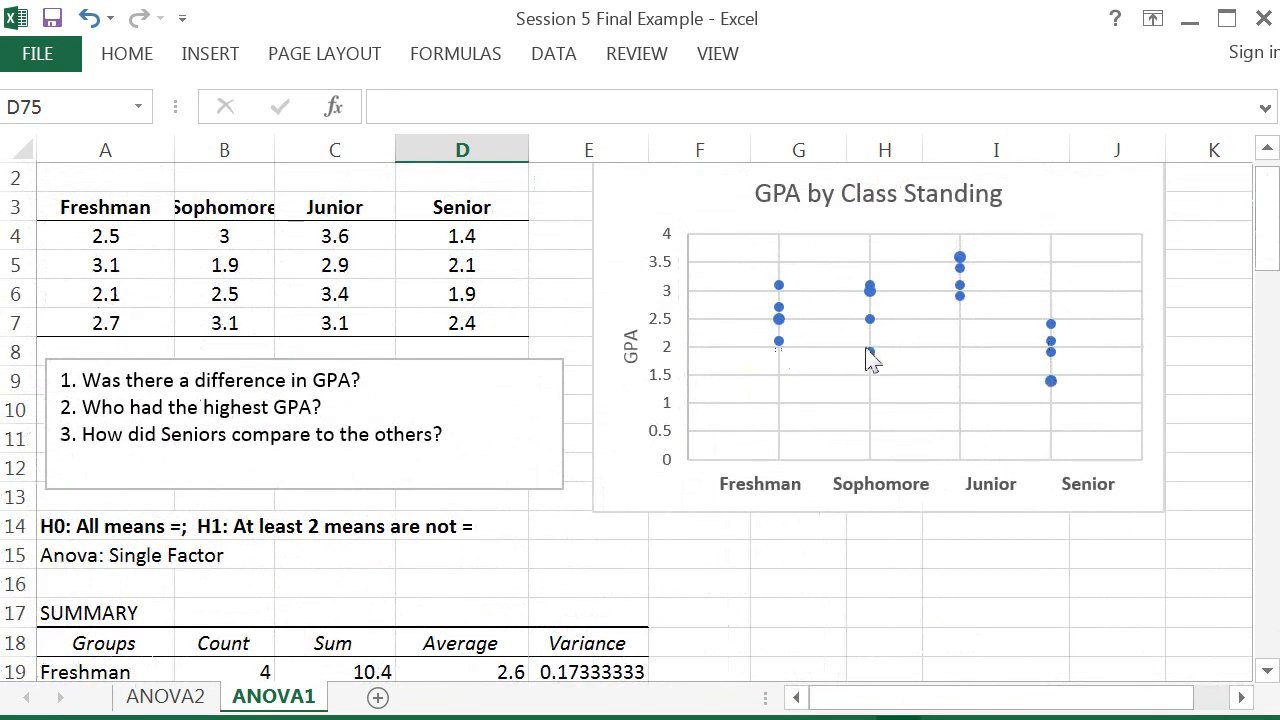
mouse_move(870, 360)
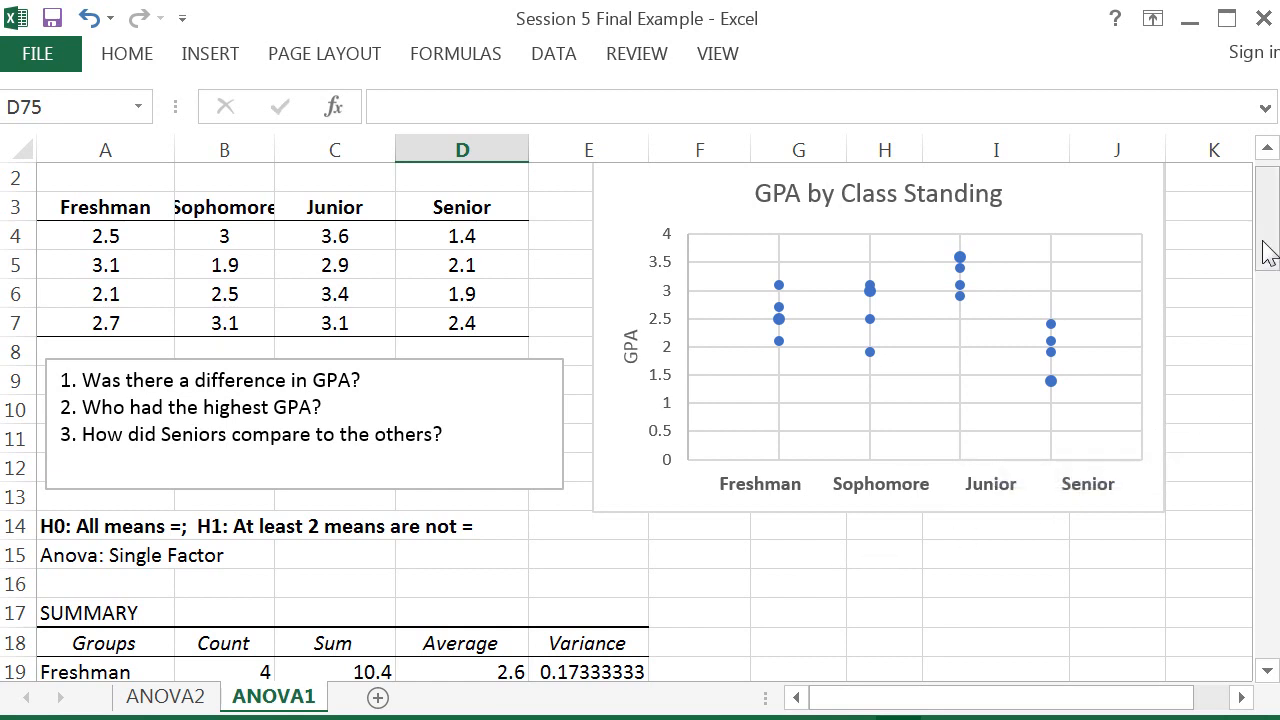
left_click_drag(1268, 251, 1268, 285)
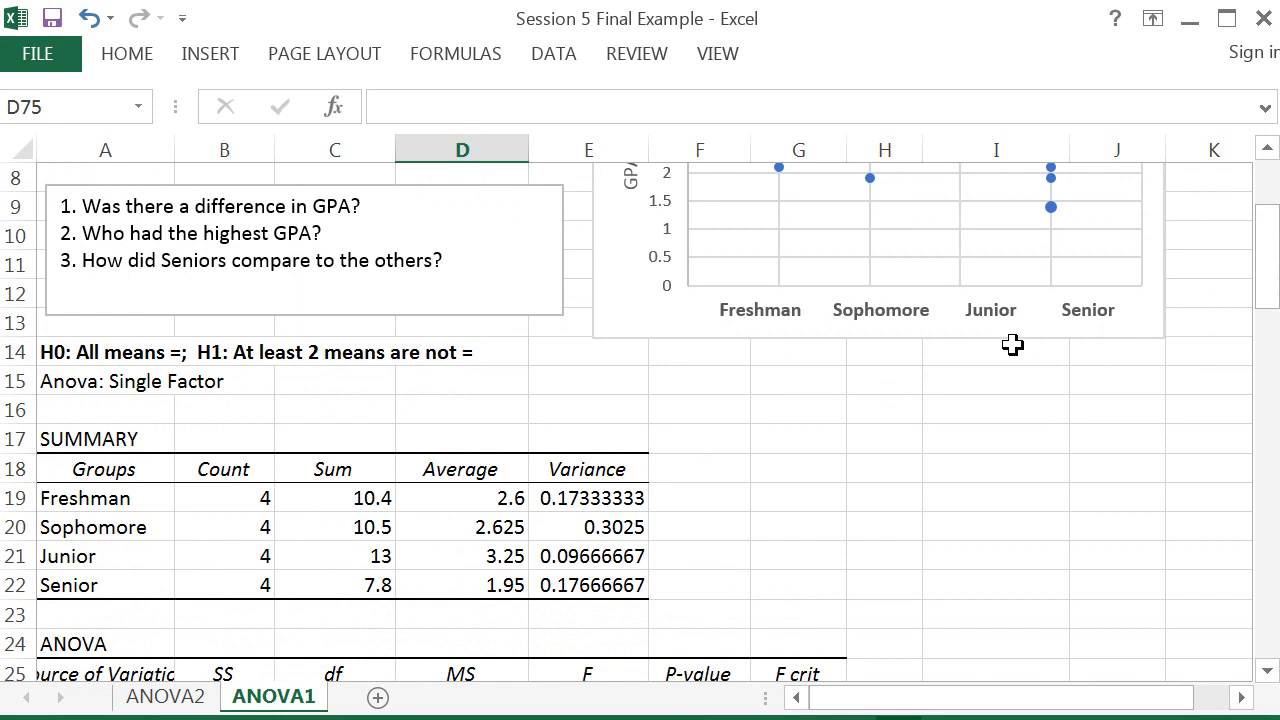
left_click_drag(1270, 287, 1240, 688)
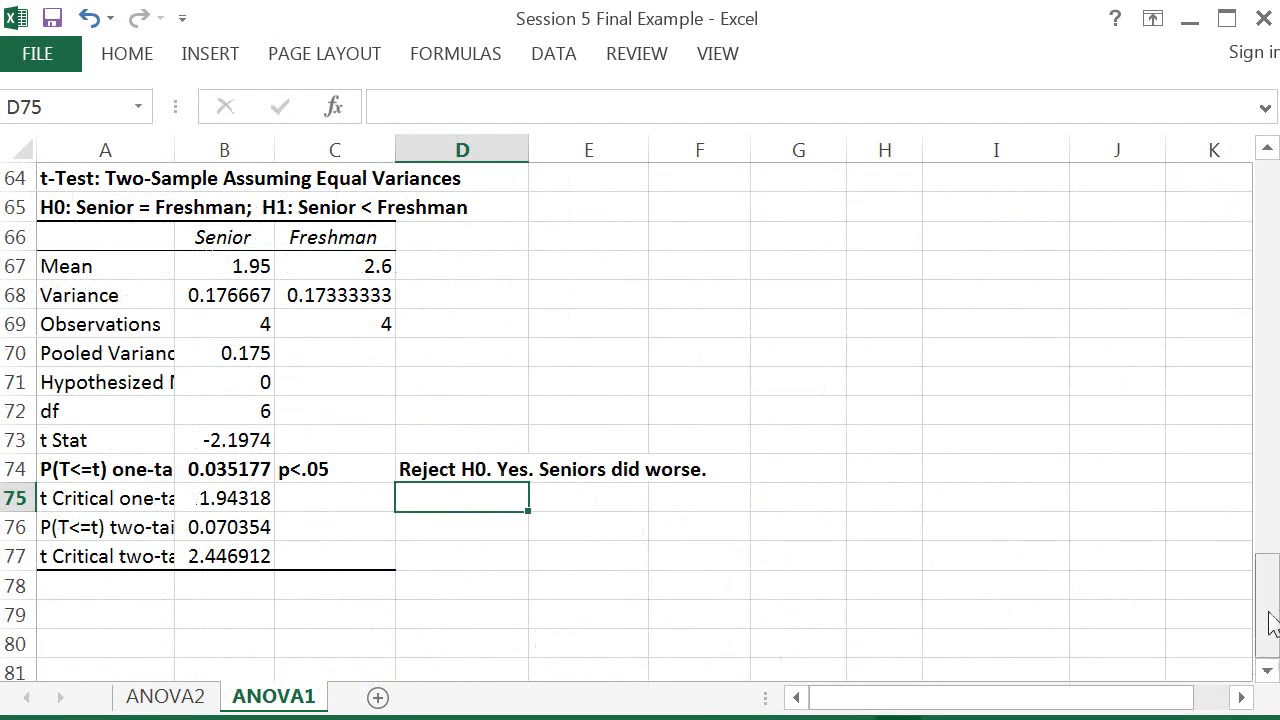
scroll(1272, 624, "up", 20)
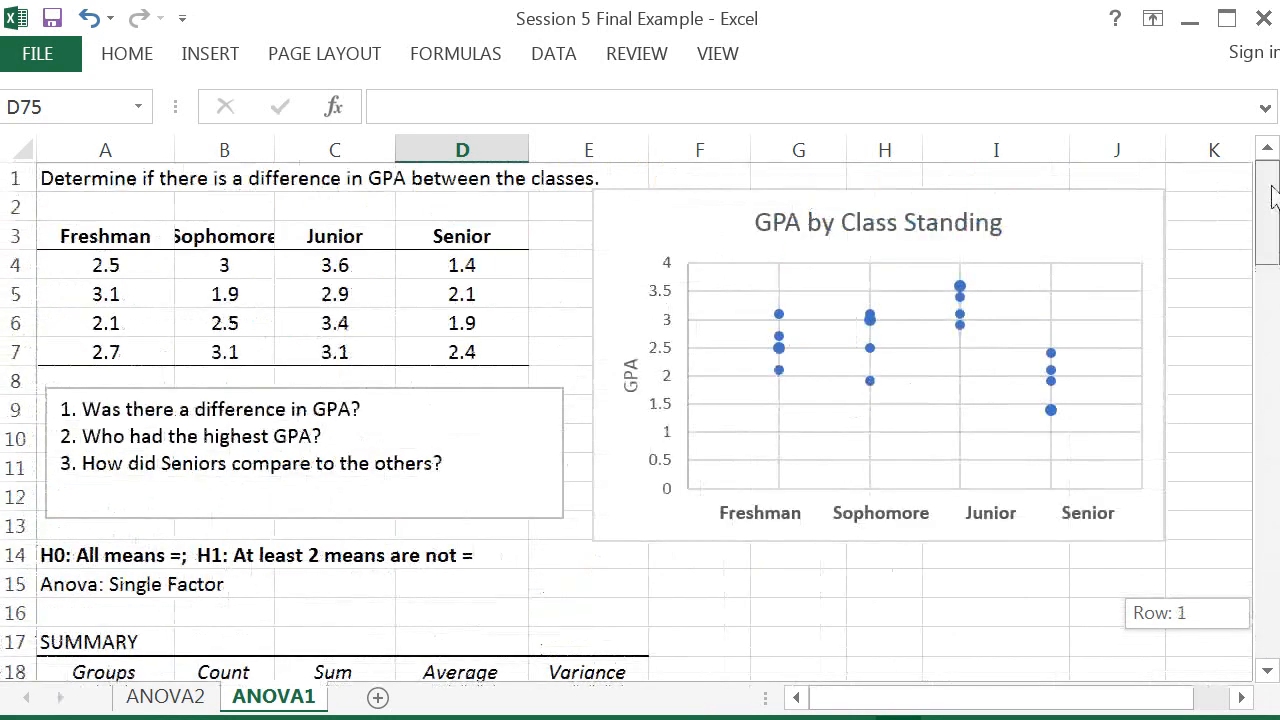
left_click_drag(915, 700, 950, 700)
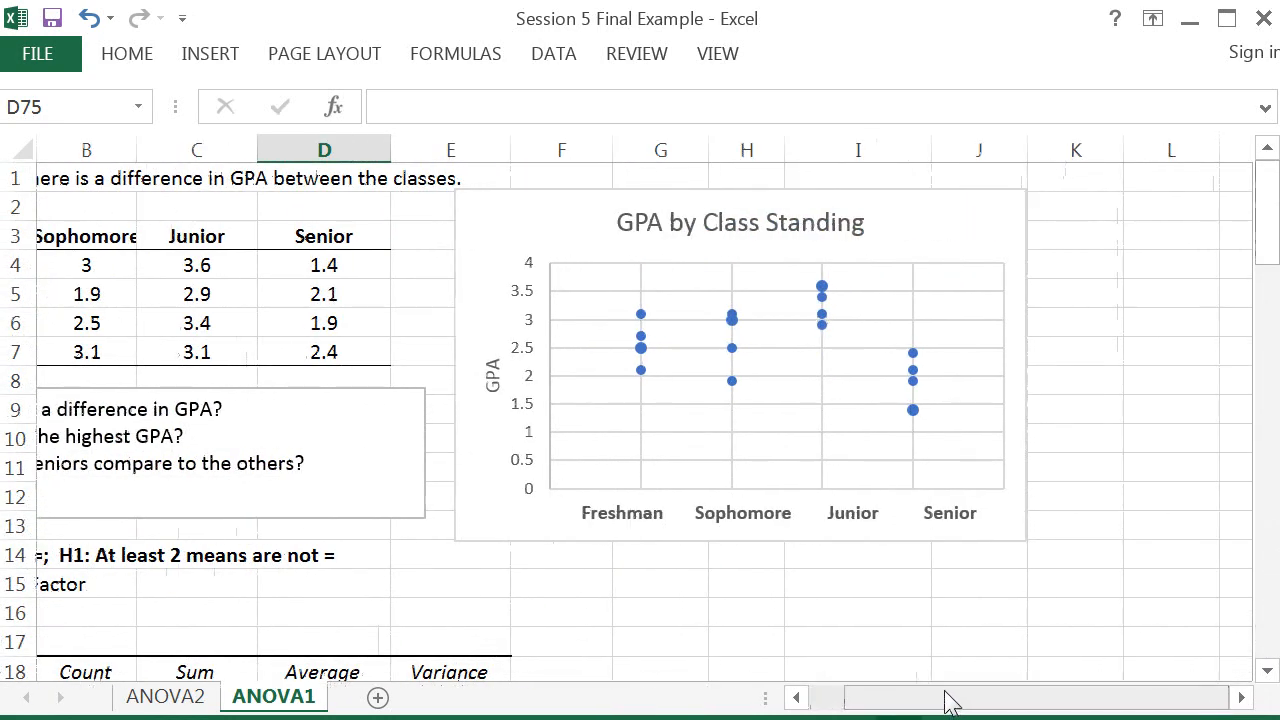
left_click_drag(1266, 210, 1266, 600)
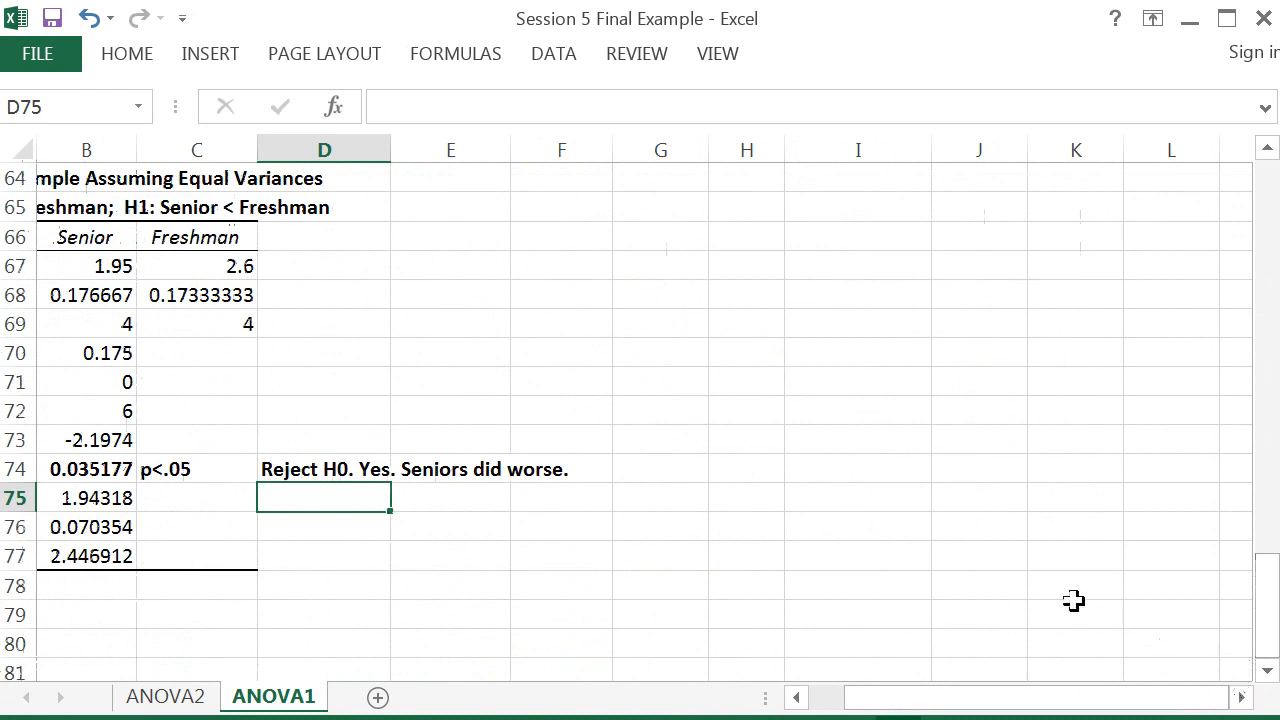
left_click(629, 440)
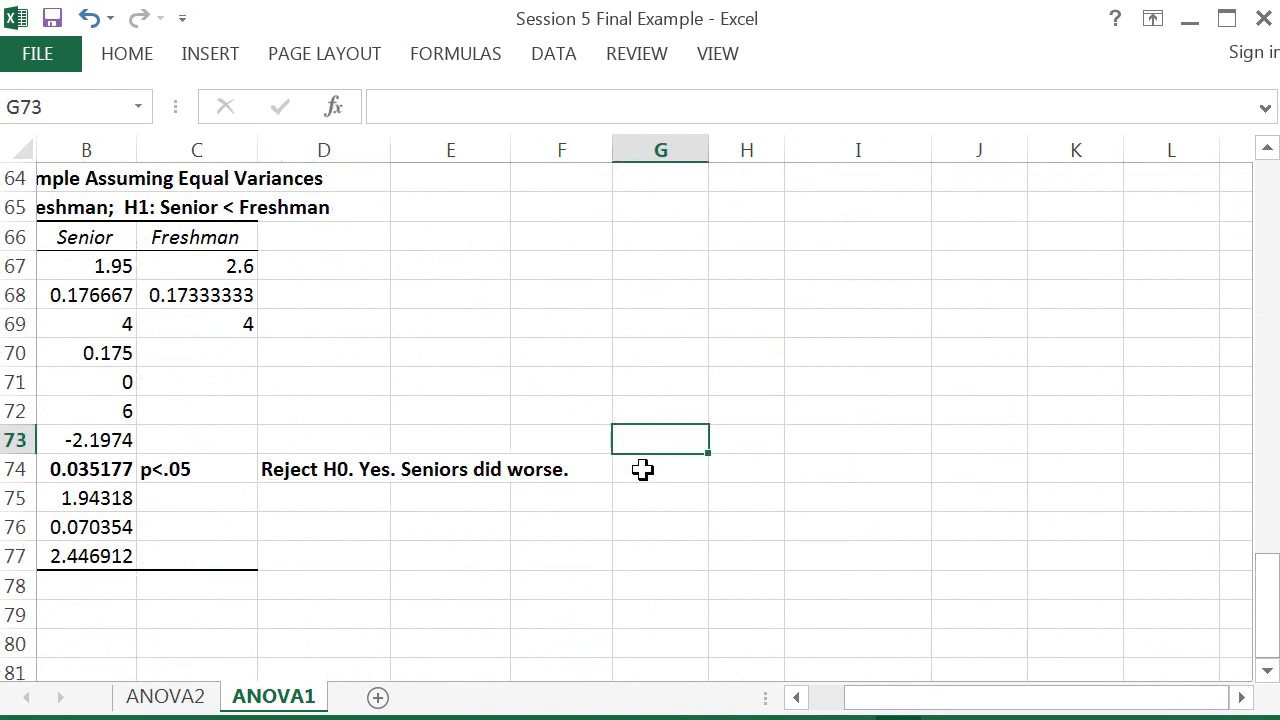
left_click(629, 520)
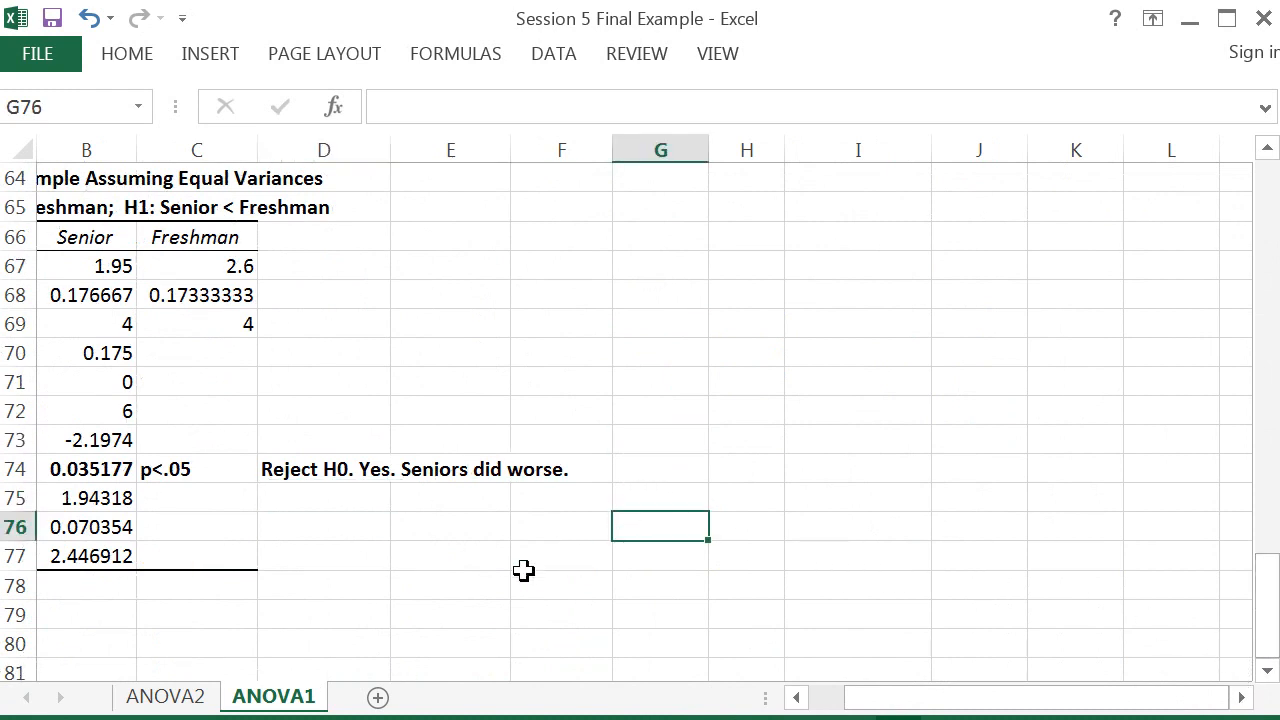
Step: Switch to the ANOVA2 sheet and examine the written interpretation in its text box
left_click(197, 699)
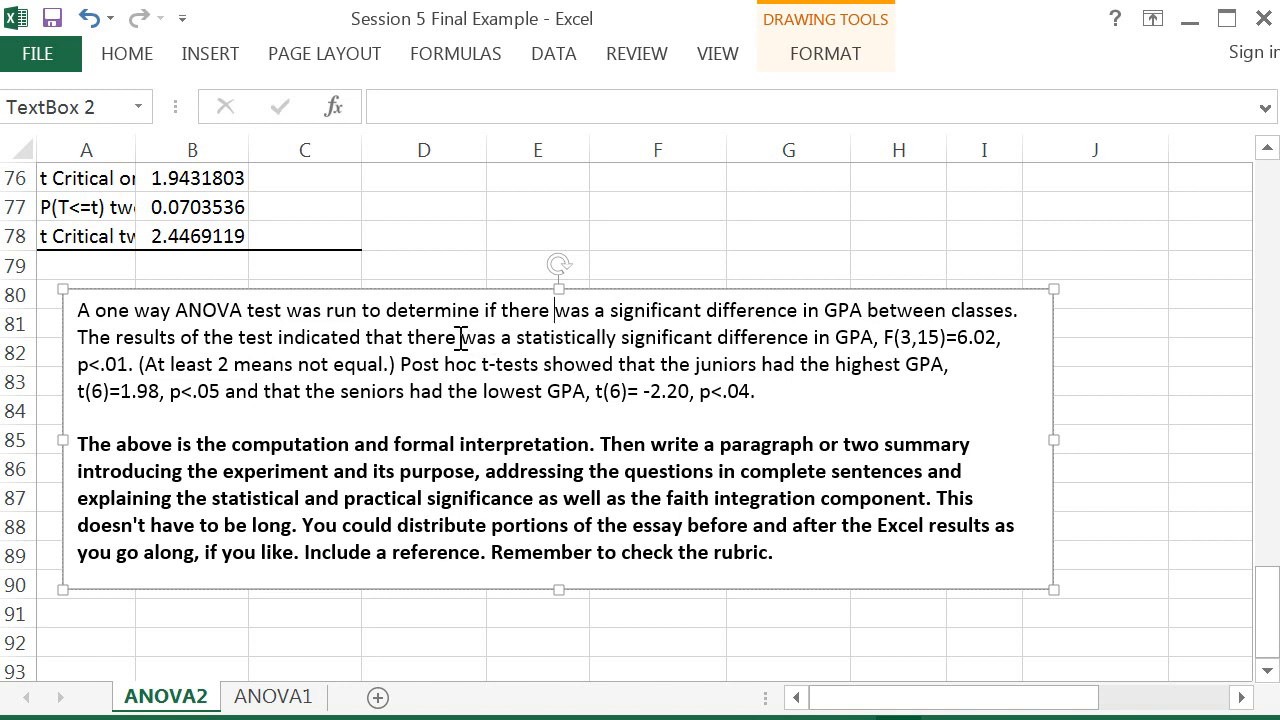
left_click_drag(461, 337, 498, 339)
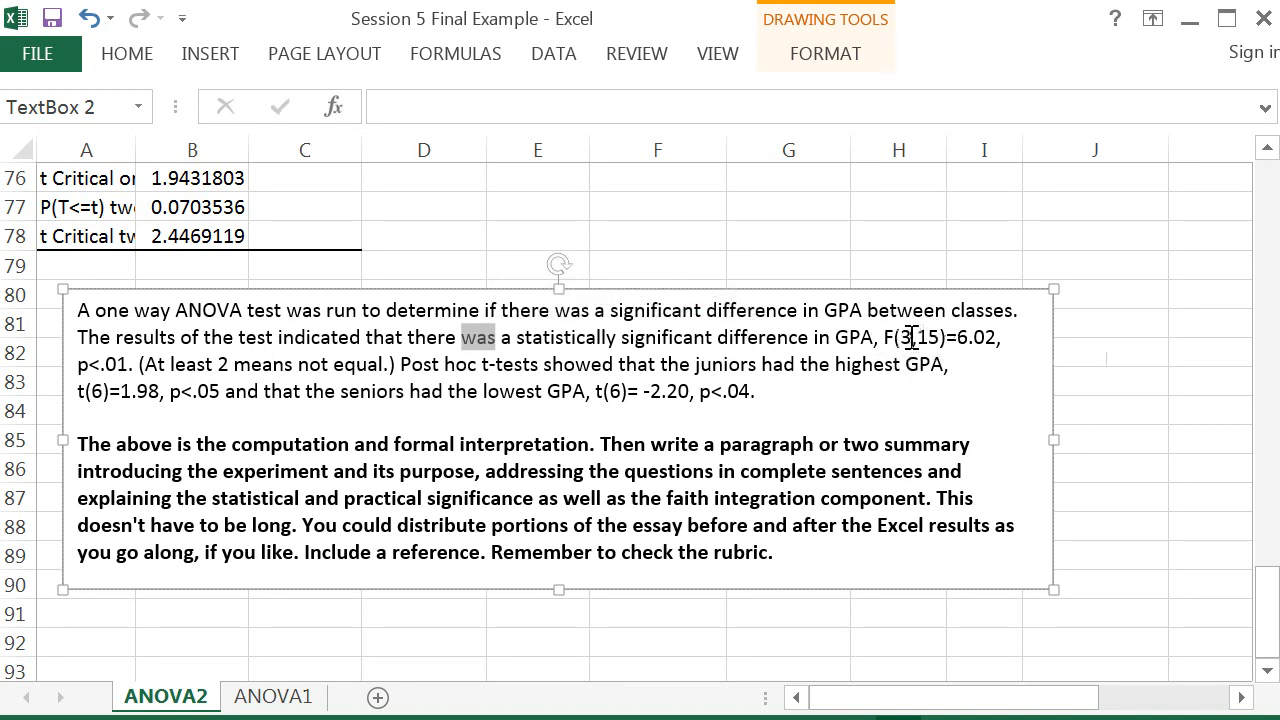
left_click(911, 340)
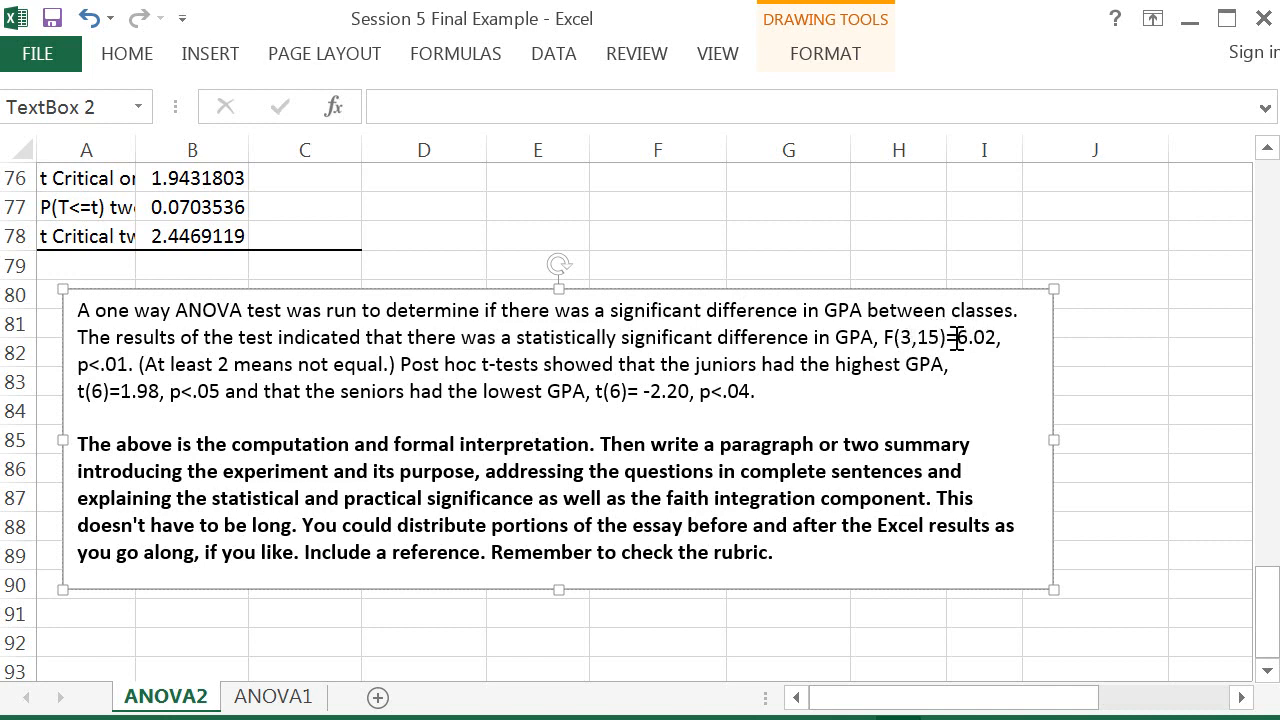
Step: Compare the ANOVA table's df, F and P-value on ANOVA1 with the F statistic and p-value cited in the ANOVA2 interpretation
left_click(274, 696)
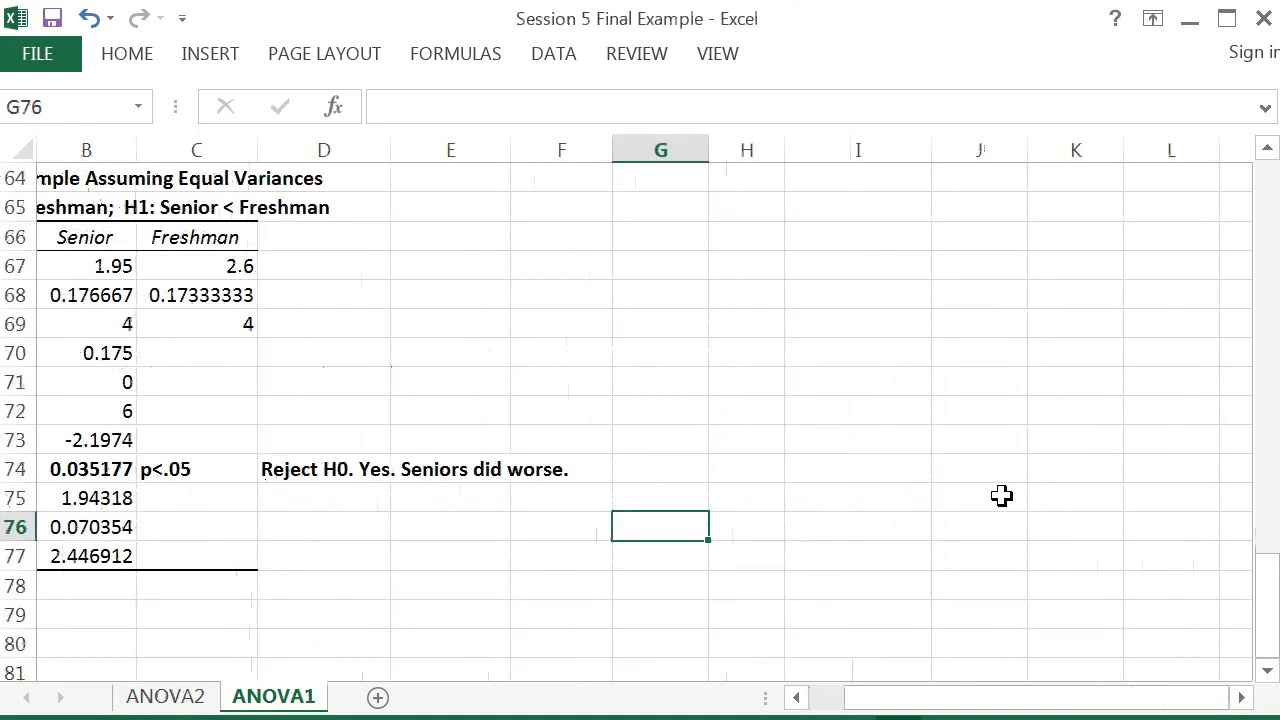
left_click_drag(1266, 594, 1257, 357)
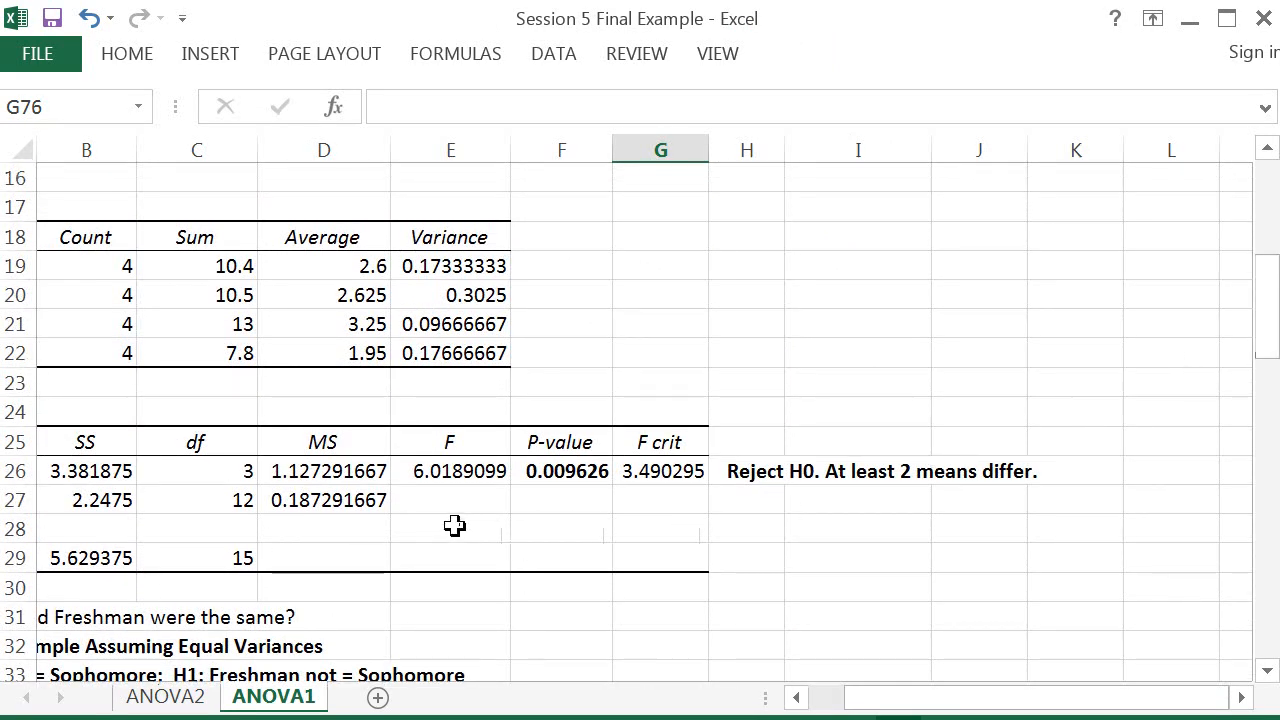
left_click(217, 476)
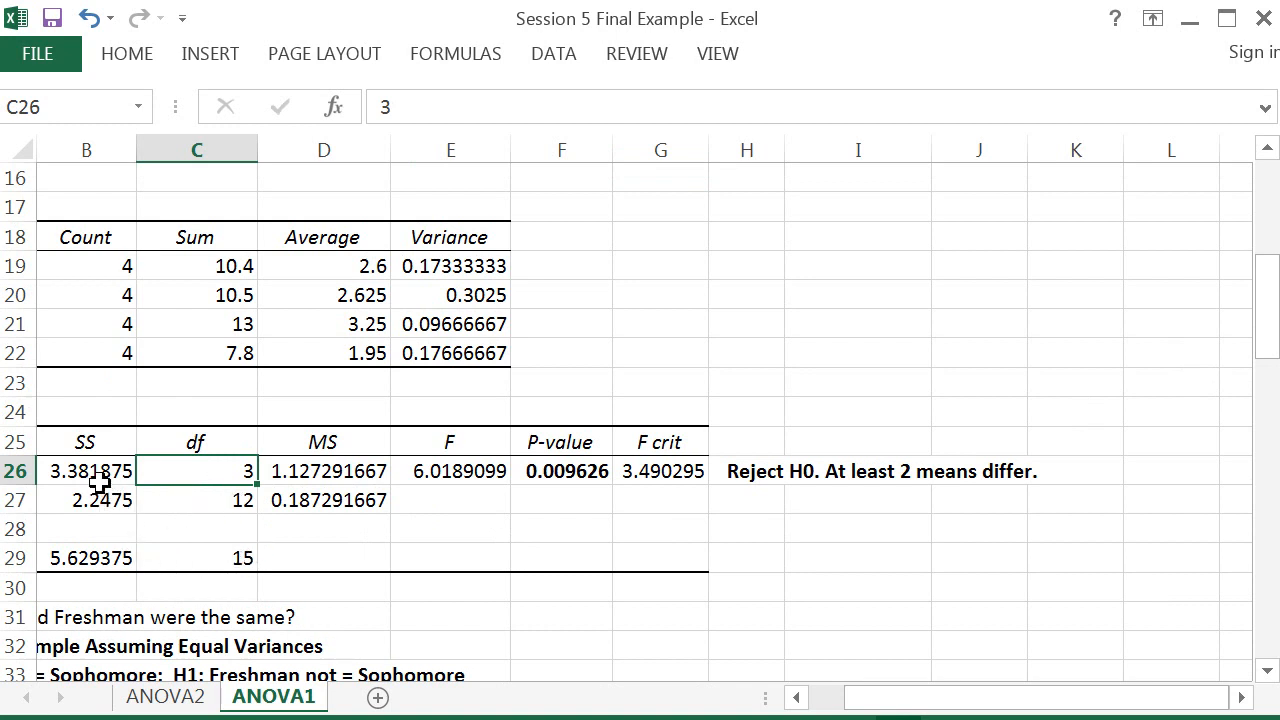
left_click_drag(855, 697, 820, 697)
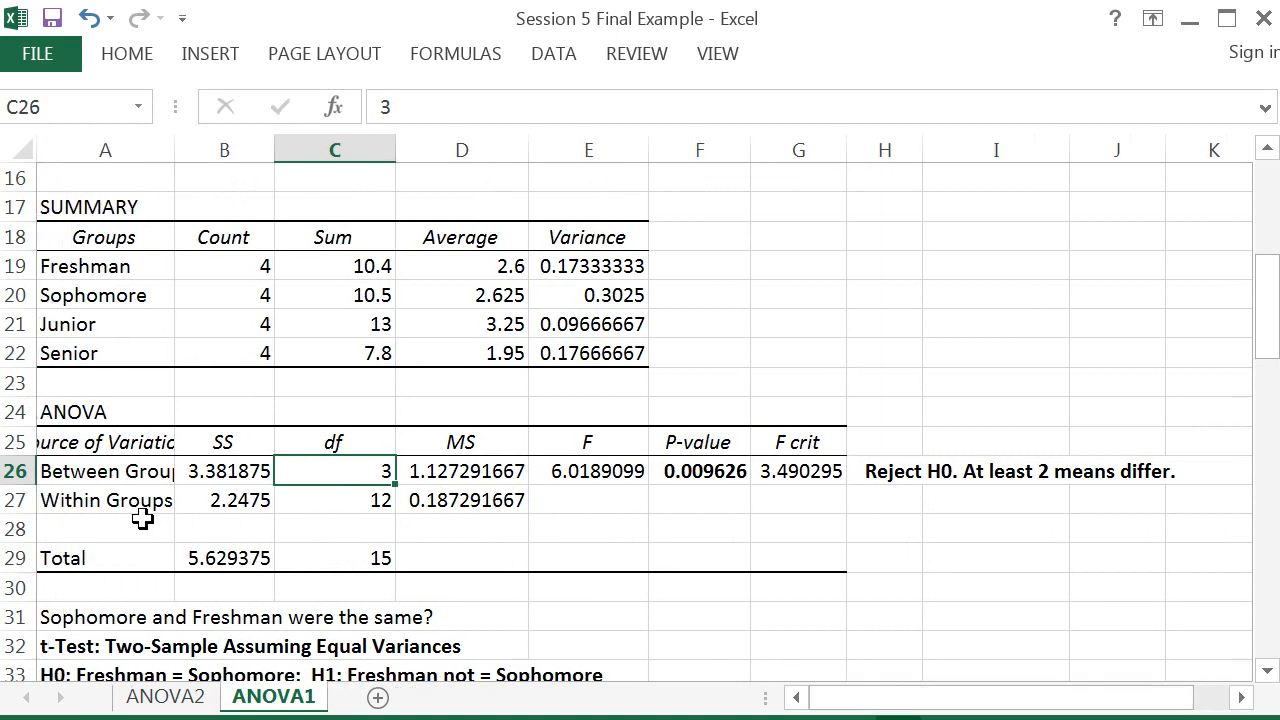
left_click(350, 559)
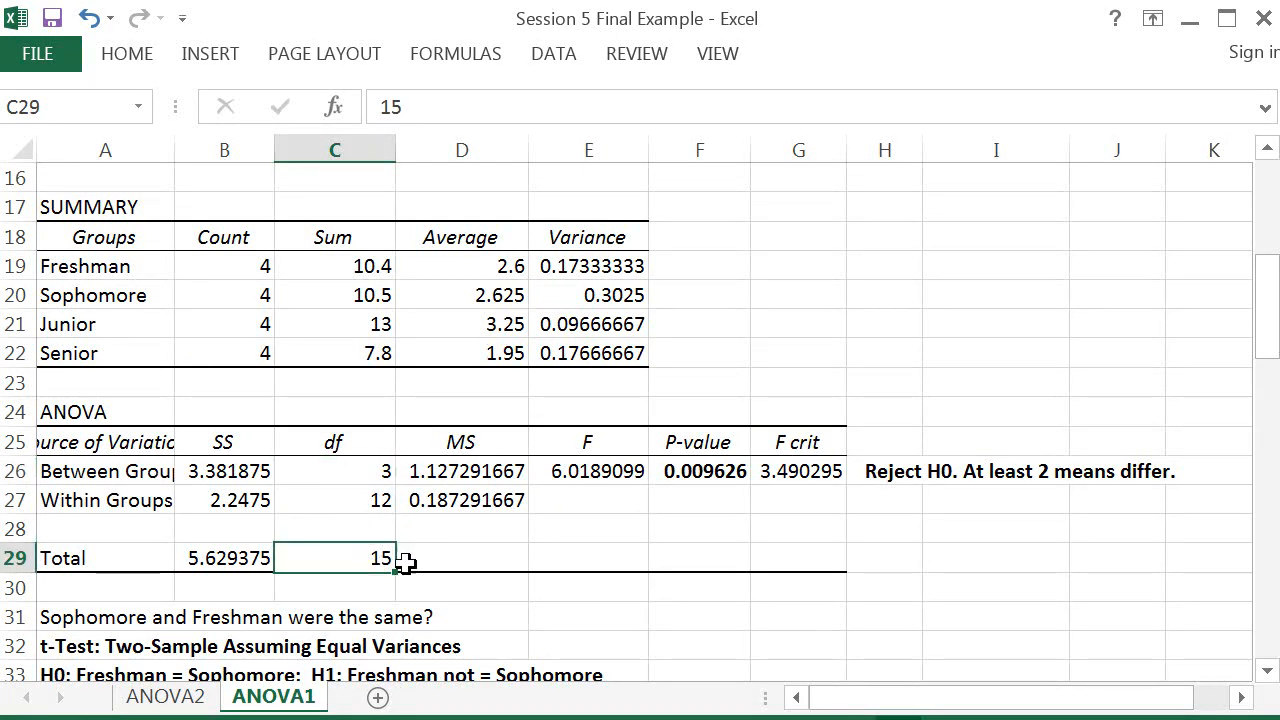
left_click(600, 471)
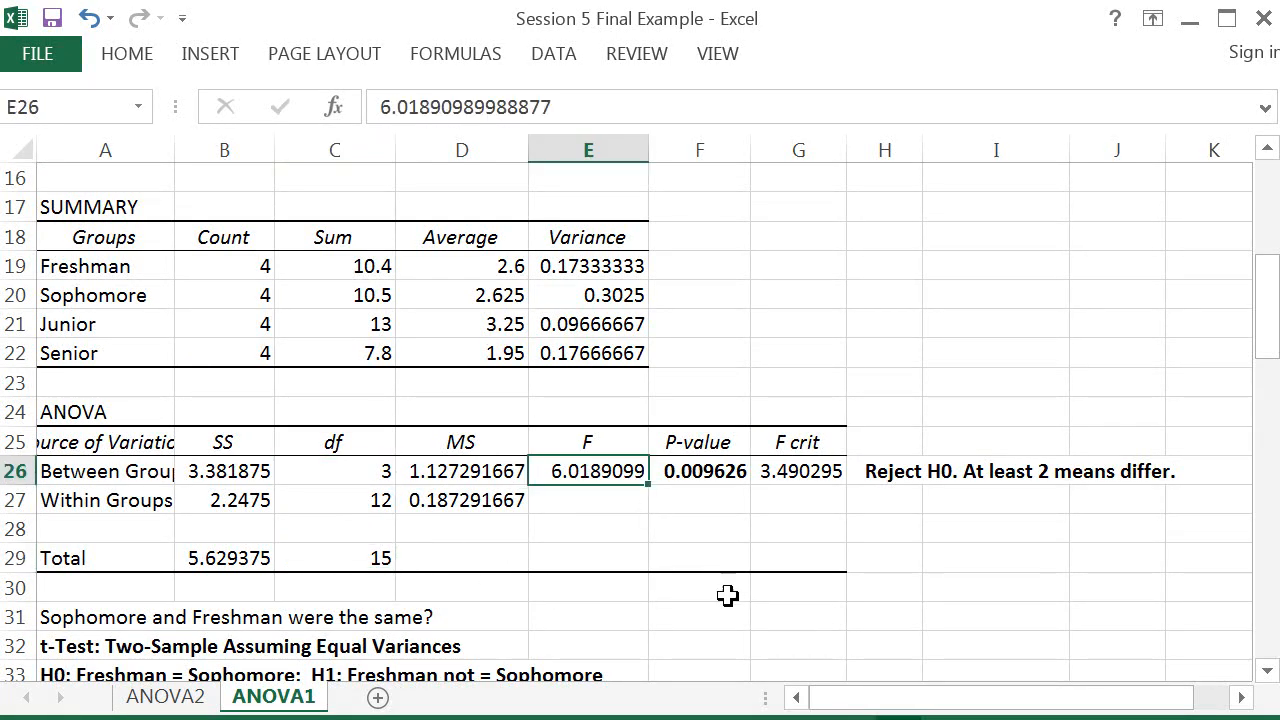
left_click(166, 697)
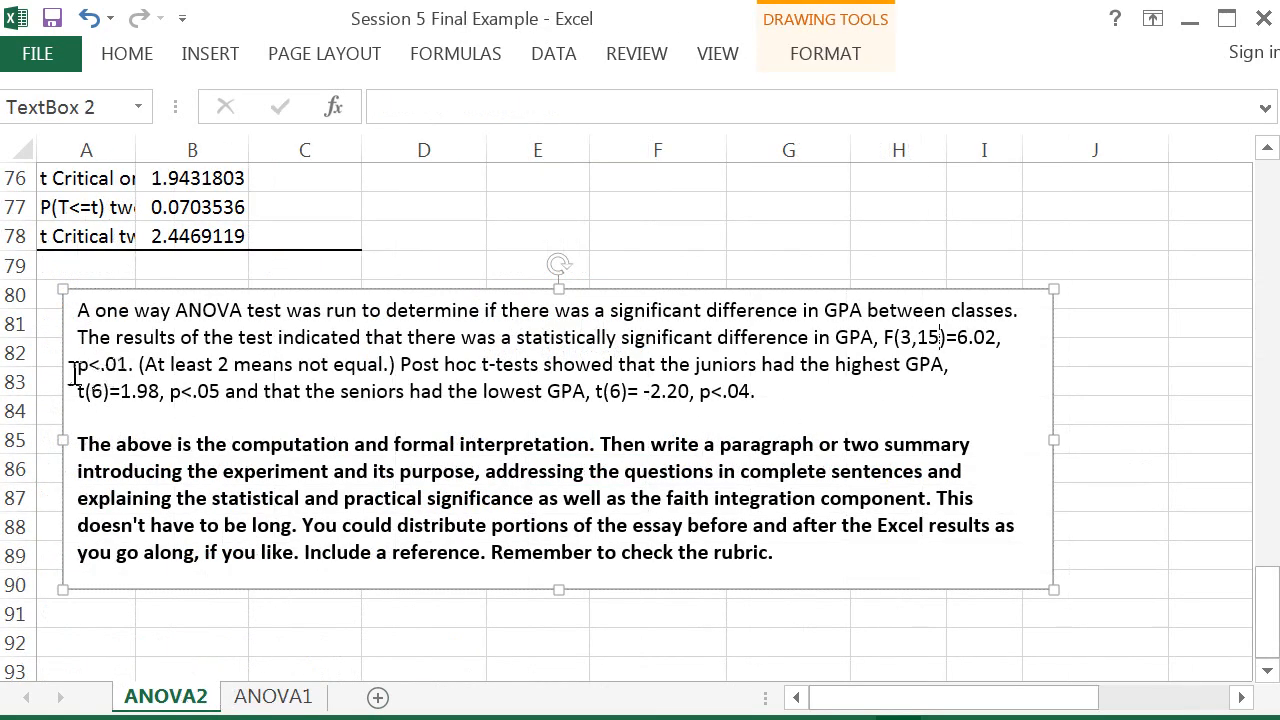
left_click(285, 698)
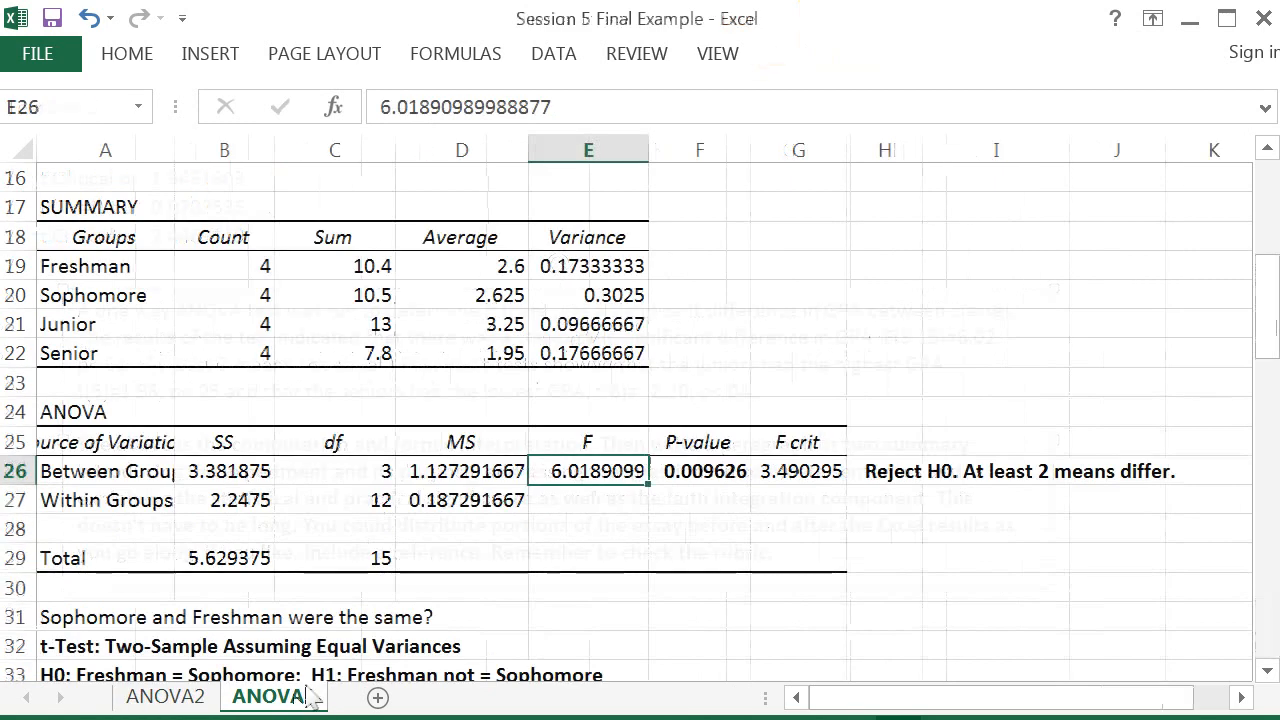
left_click(711, 478)
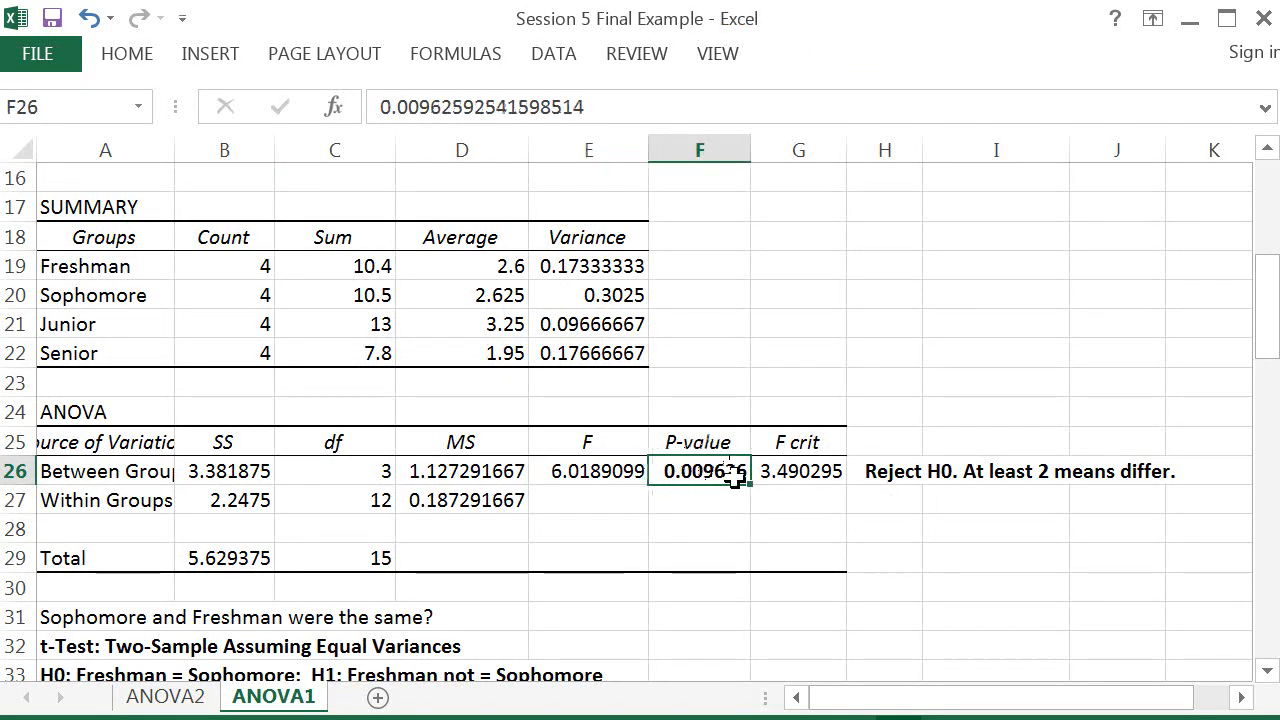
left_click(165, 697)
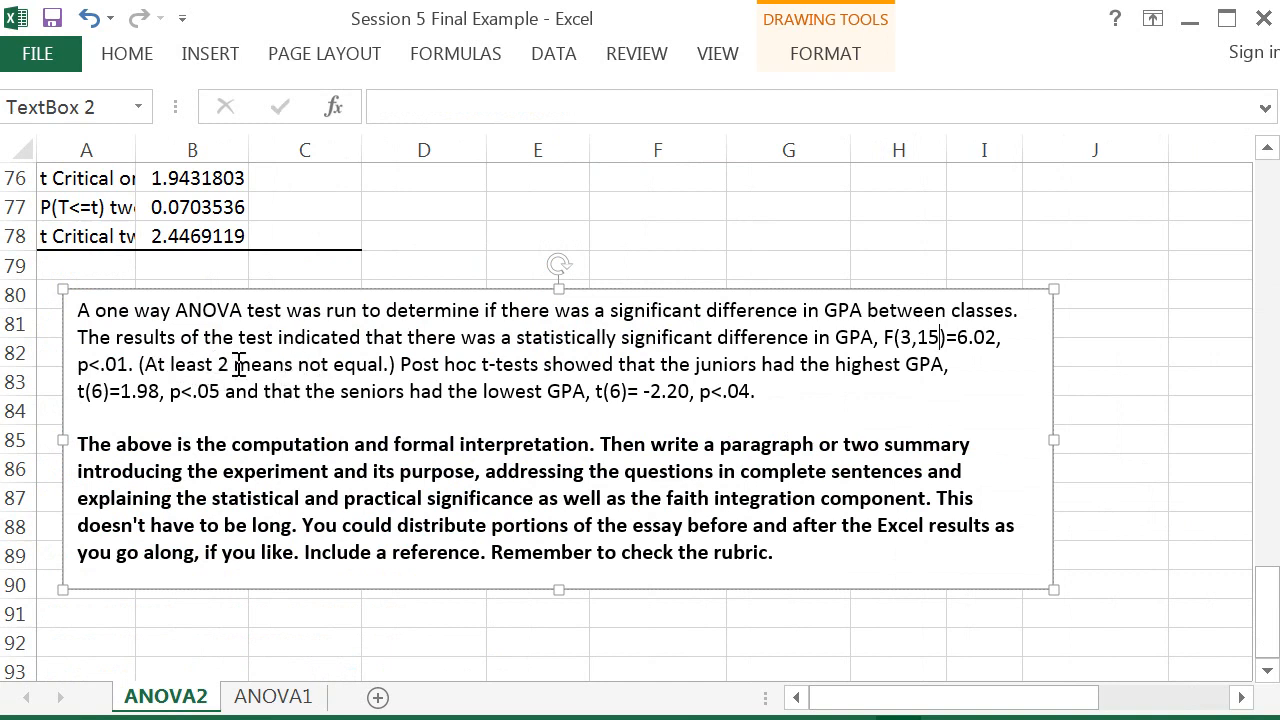
left_click_drag(297, 368, 385, 368)
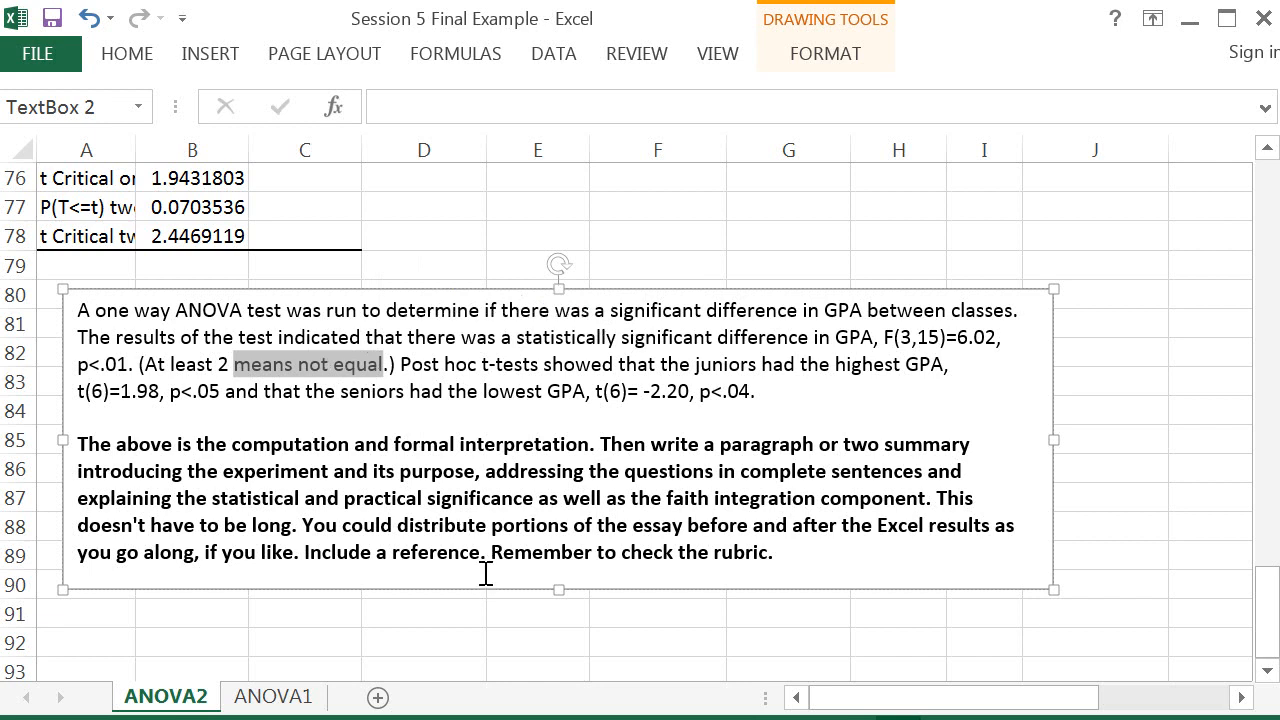
left_click_drag(400, 365, 540, 364)
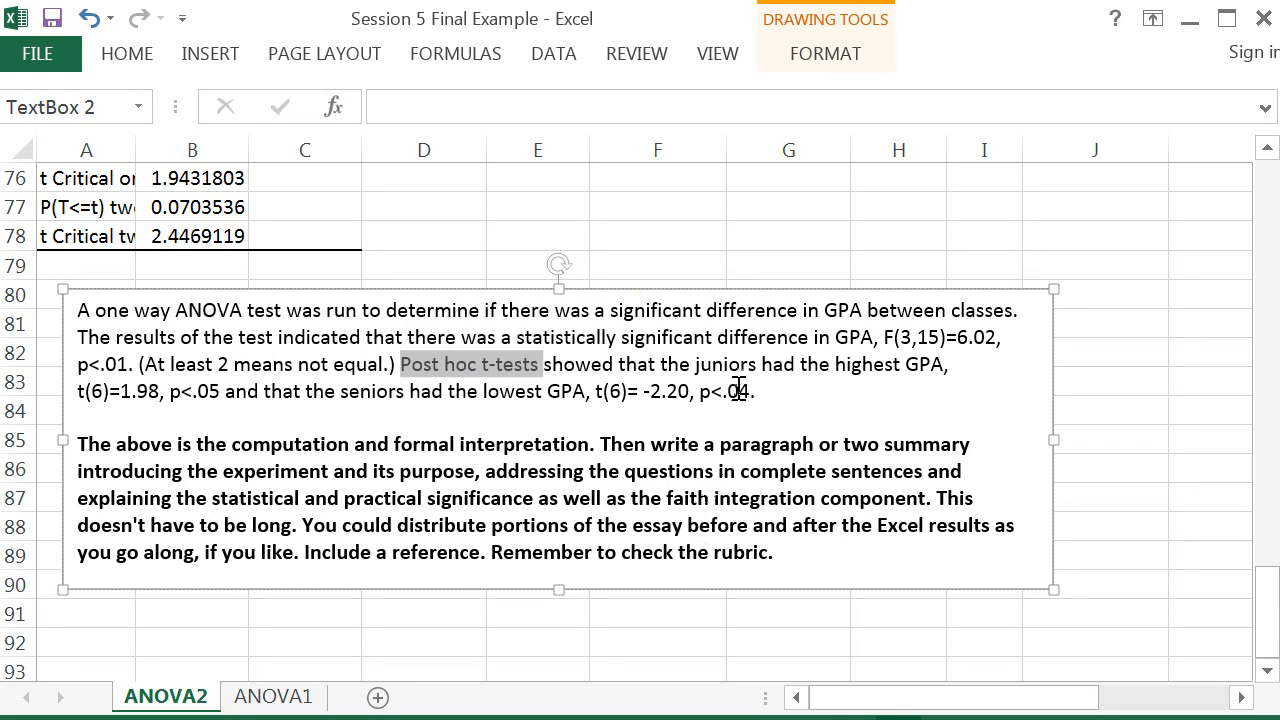
left_click_drag(696, 364, 918, 364)
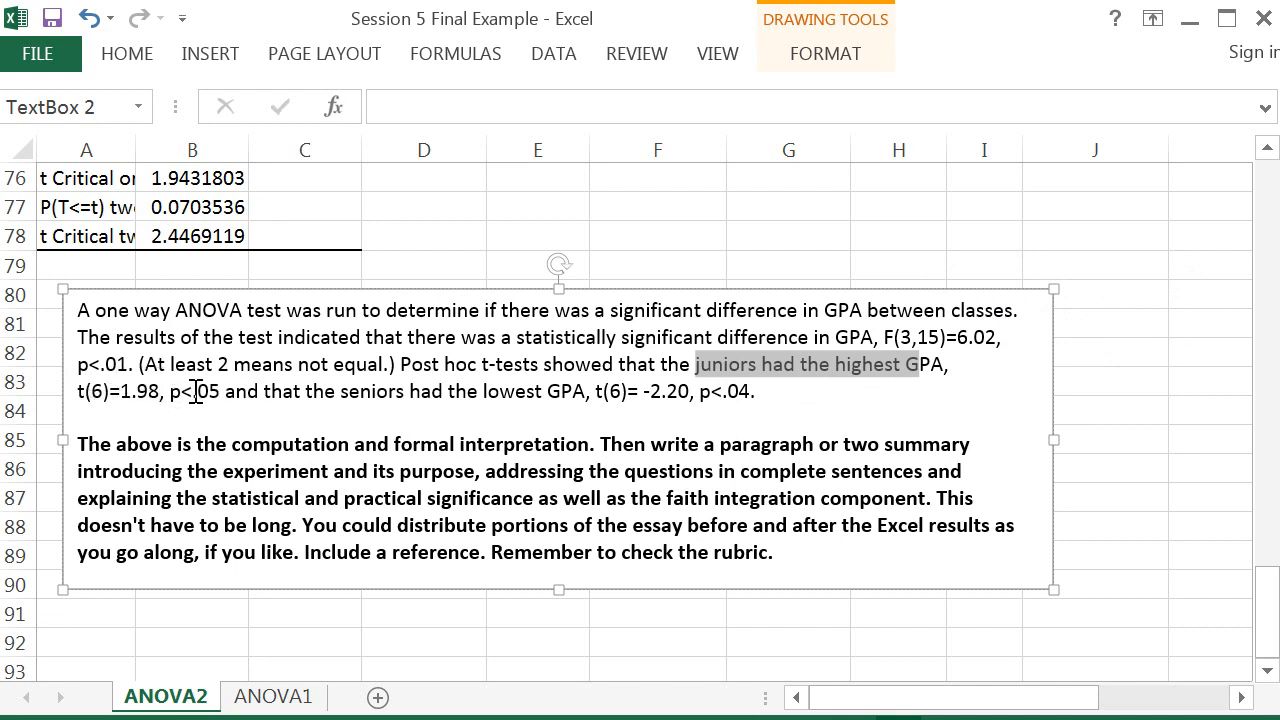
Step: Cross-check the Junior vs Sophomore and Senior vs Freshman t-test df, t Stat and p-values against the interpretation's post hoc sentence
left_click(278, 705)
left_click_drag(1273, 288, 1269, 482)
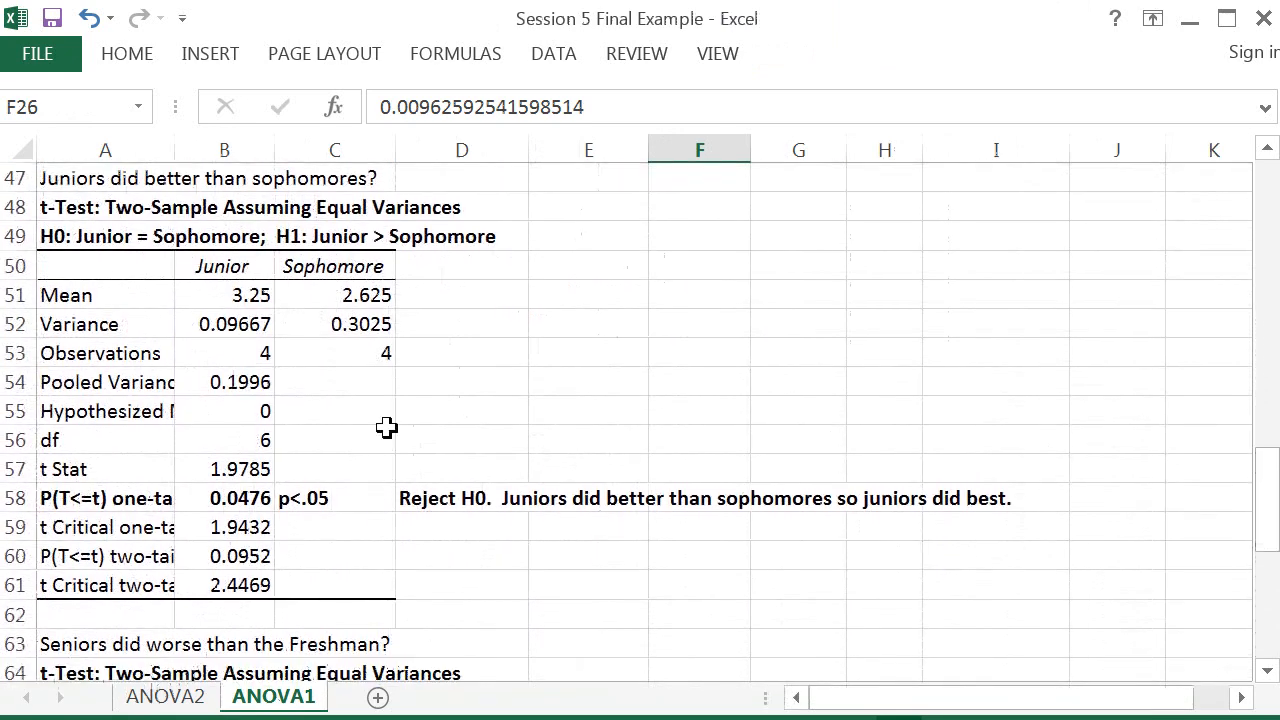
left_click(242, 443)
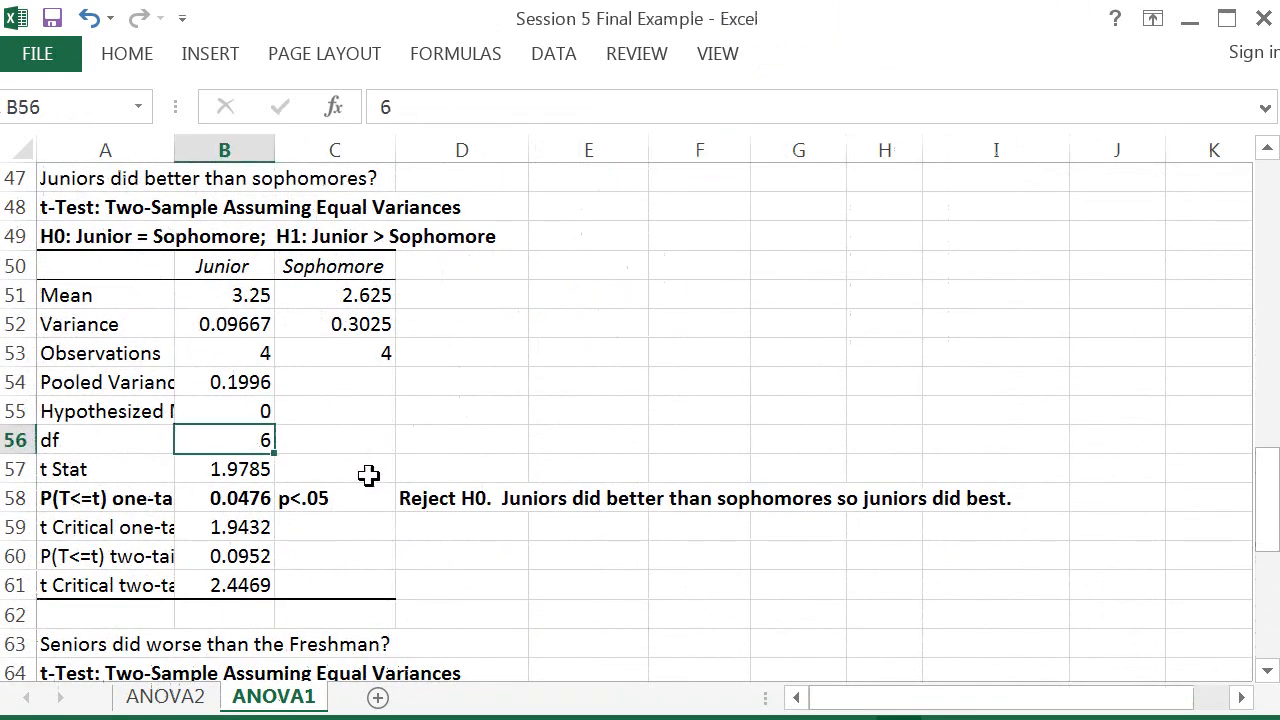
left_click(232, 470)
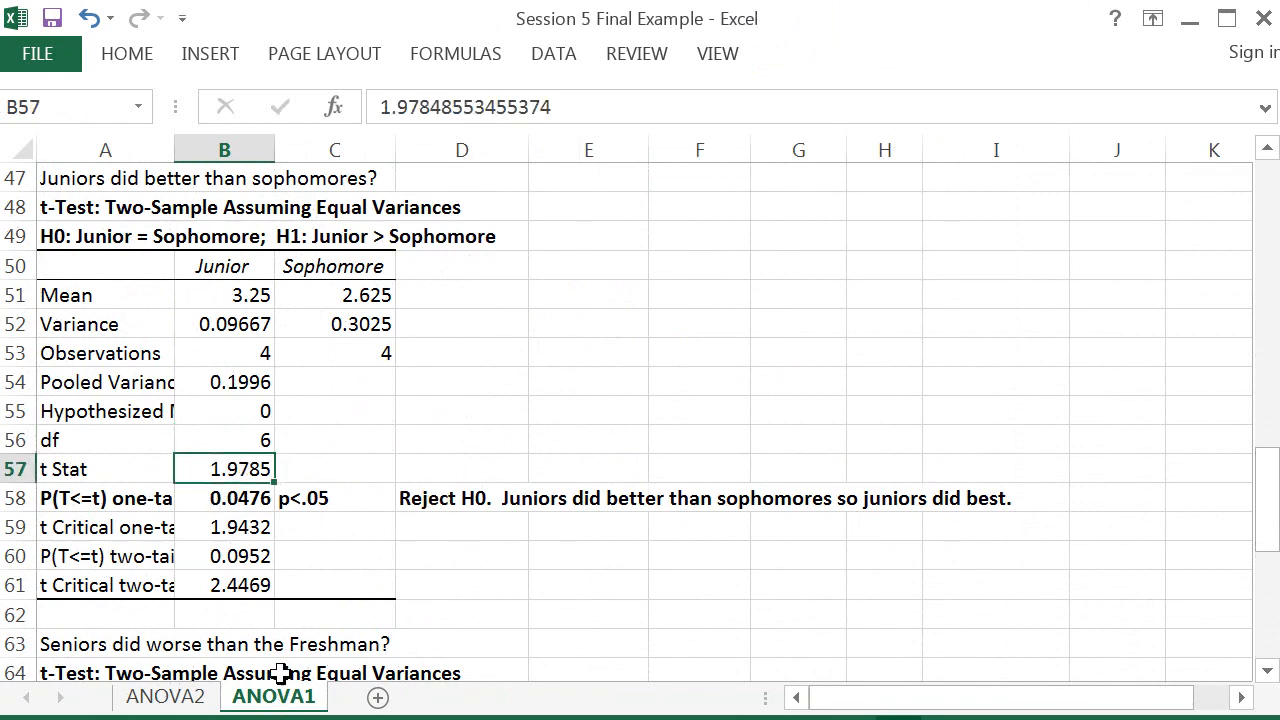
left_click(166, 697)
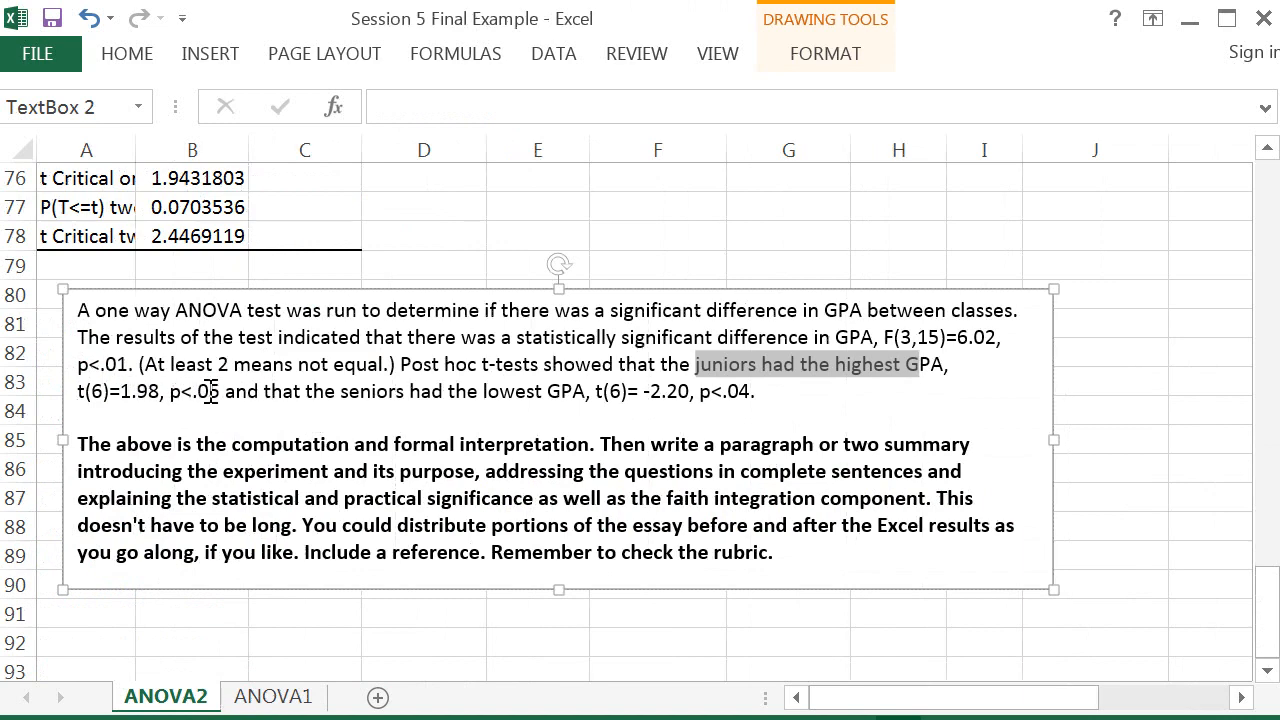
left_click(271, 696)
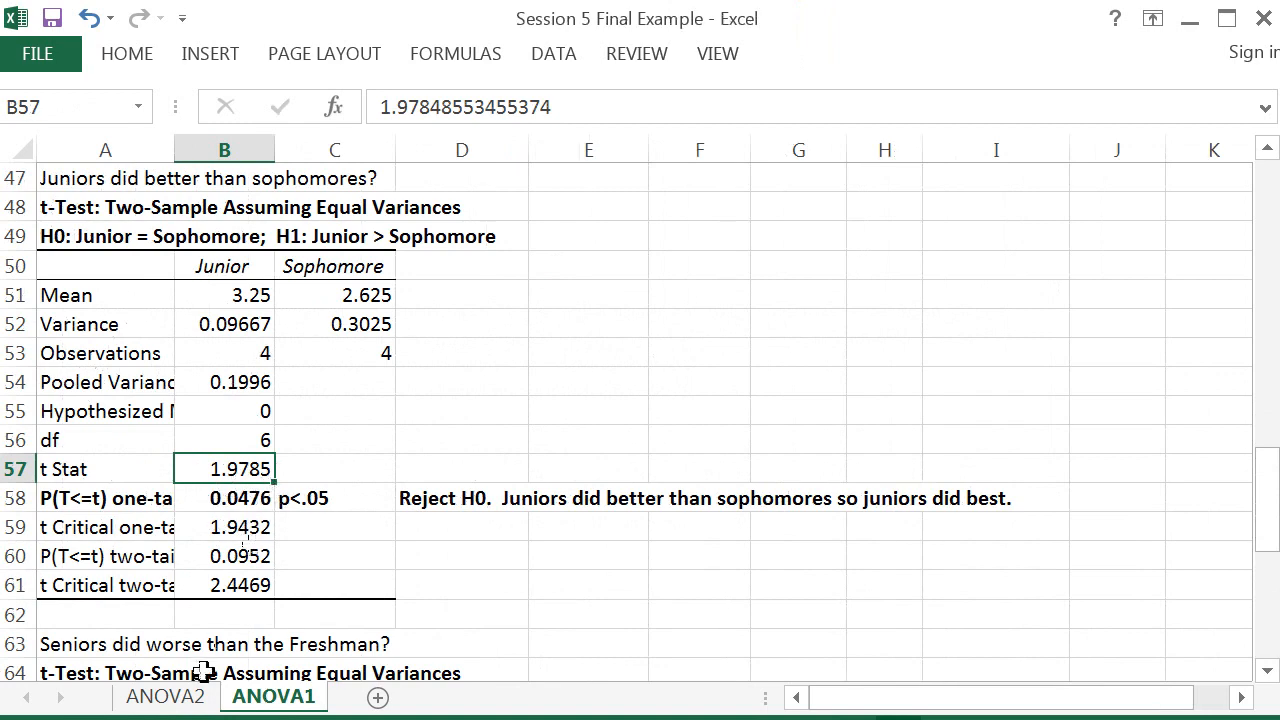
left_click(166, 697)
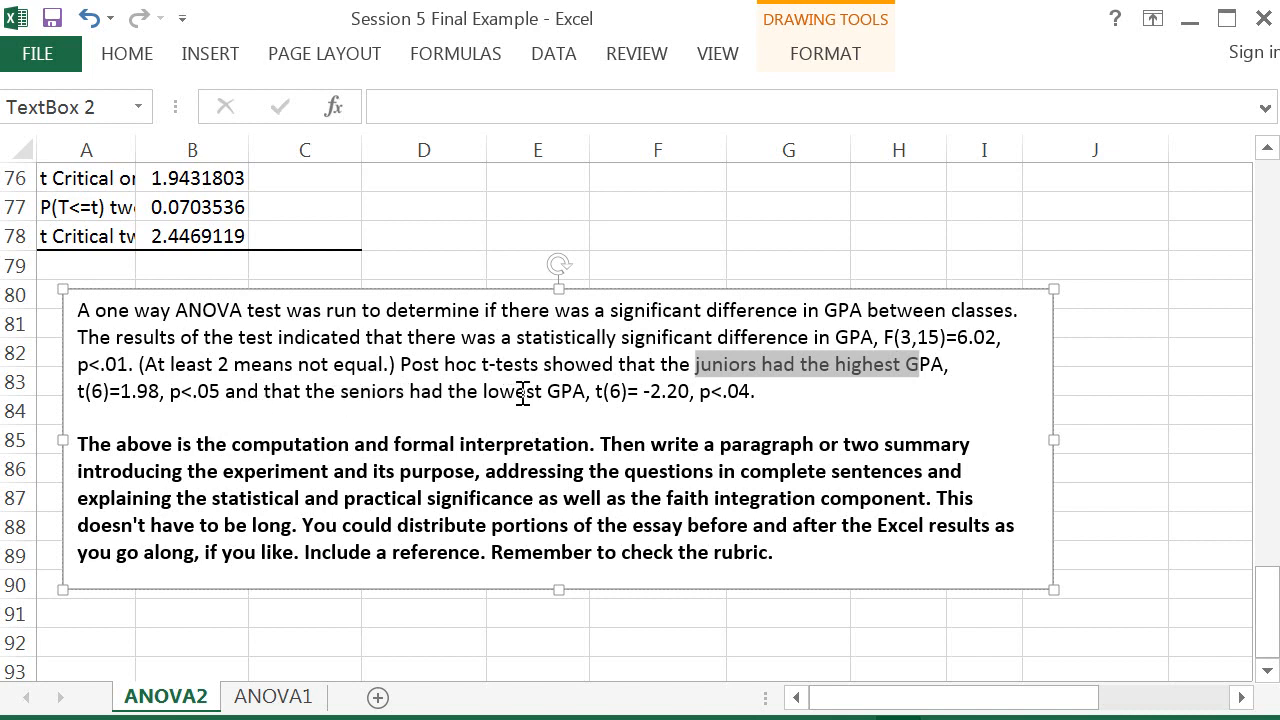
left_click_drag(484, 391, 590, 393)
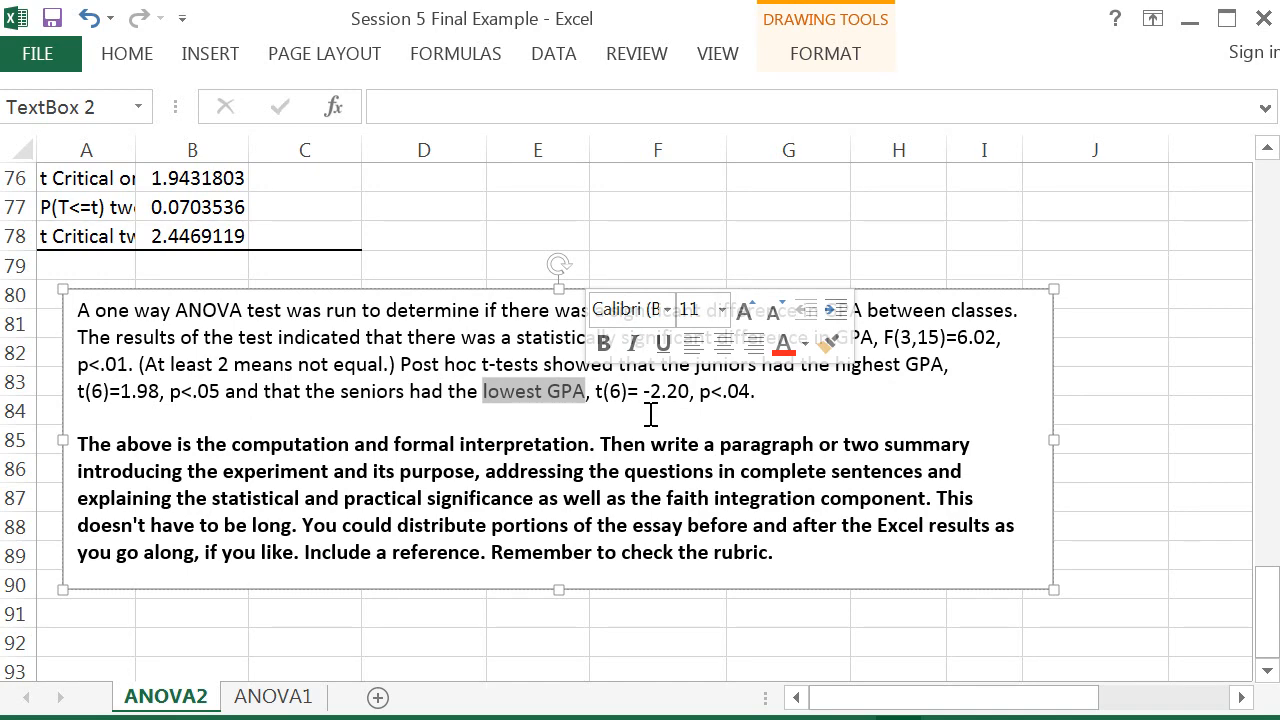
left_click(280, 695)
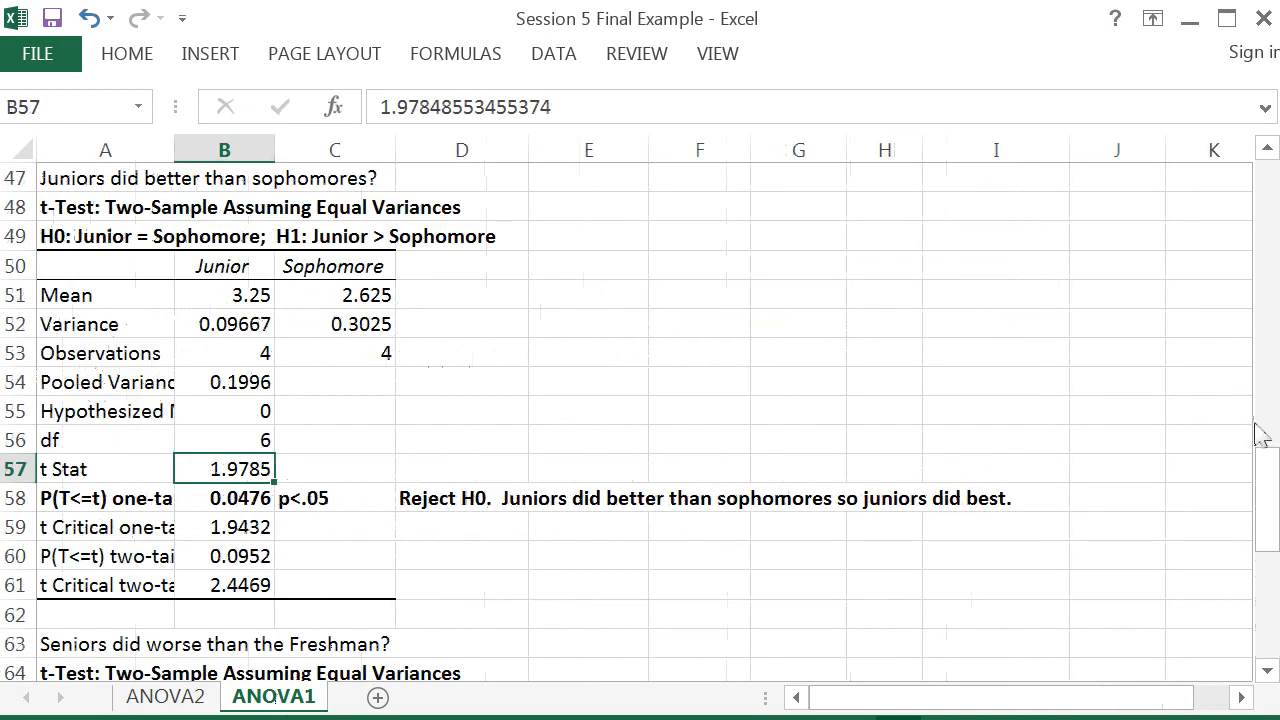
left_click_drag(1270, 483, 1266, 573)
left_click(236, 535)
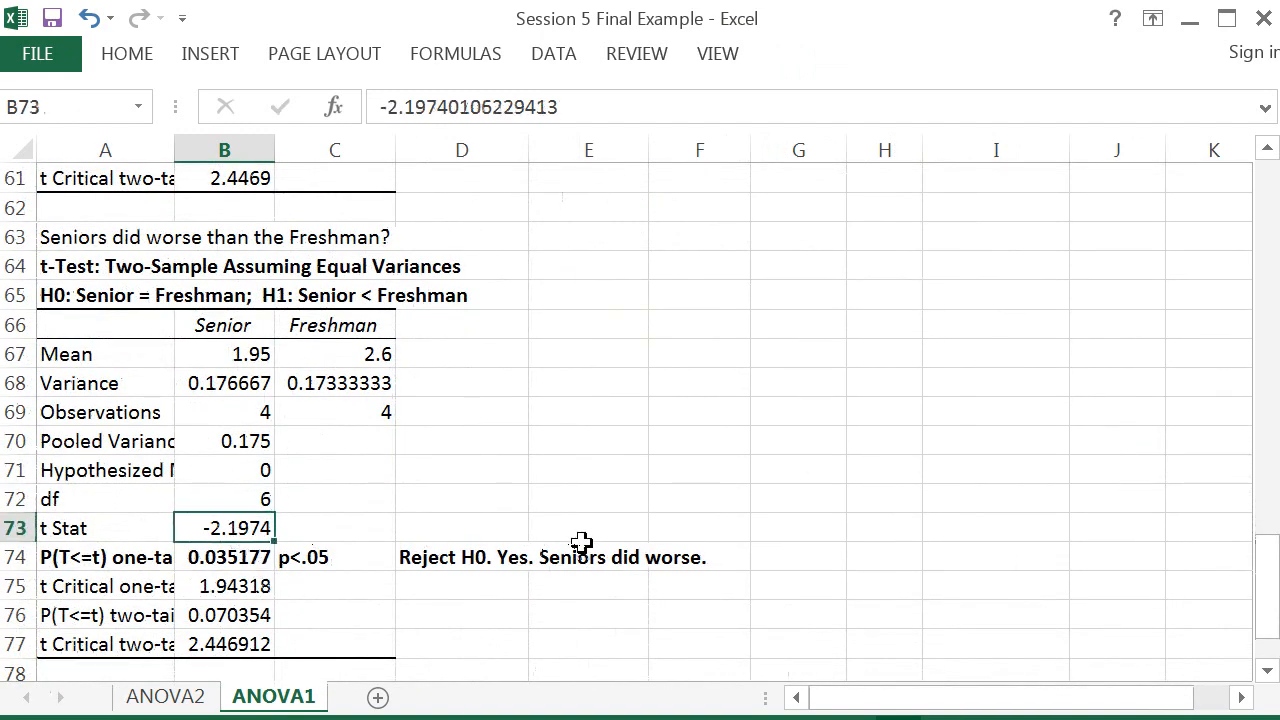
left_click(213, 558)
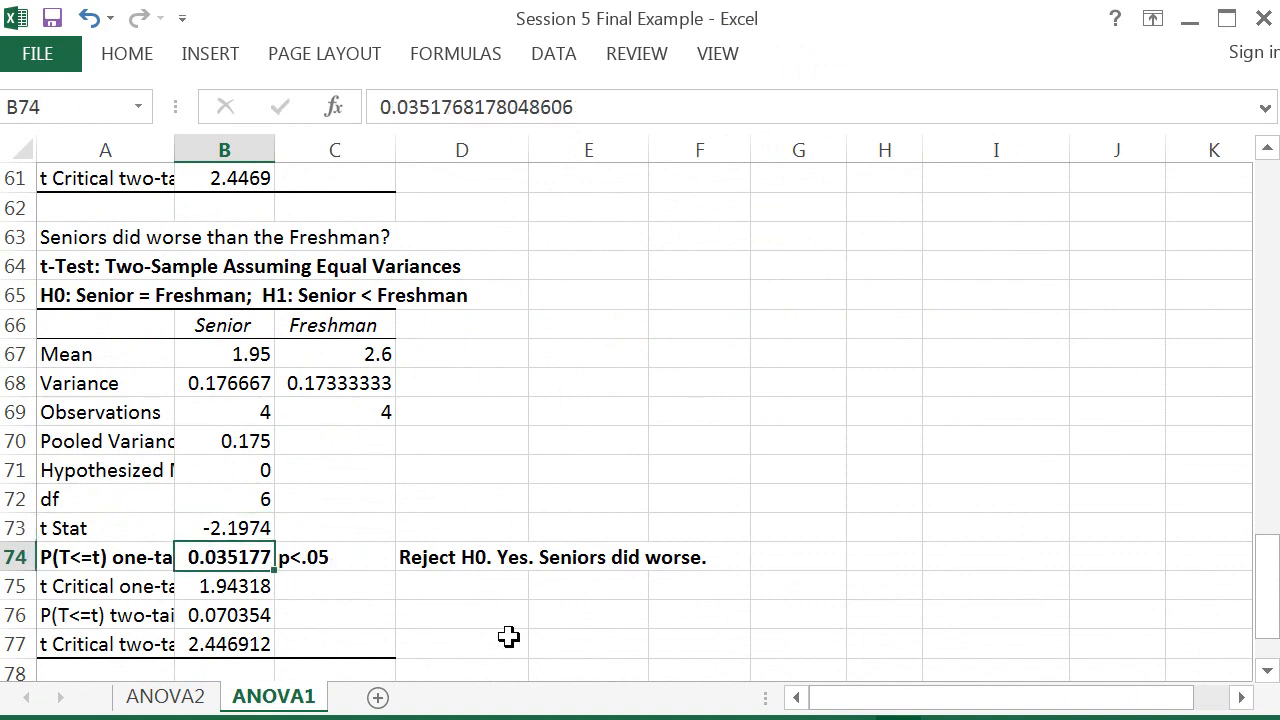
left_click(186, 700)
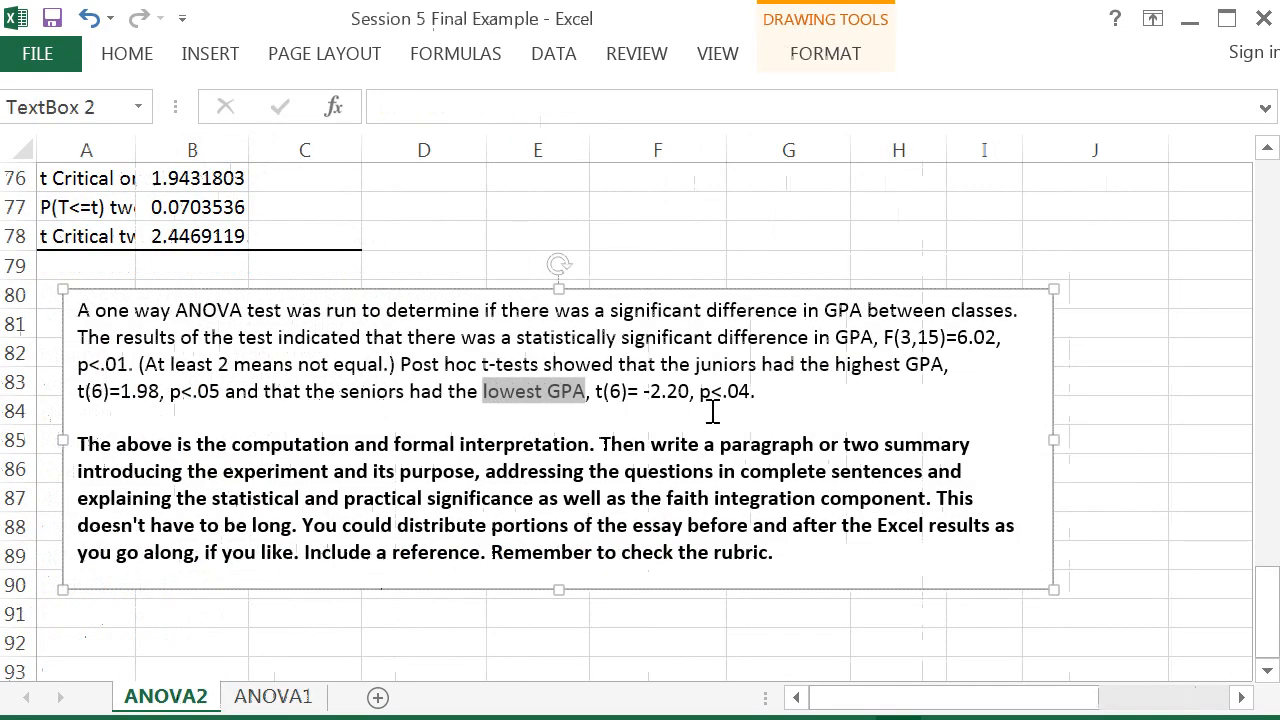
Step: Extend the post hoc sentence with ' and sophomores and freshmen were not statistically different, p>.05' before its period
left_click(751, 392)
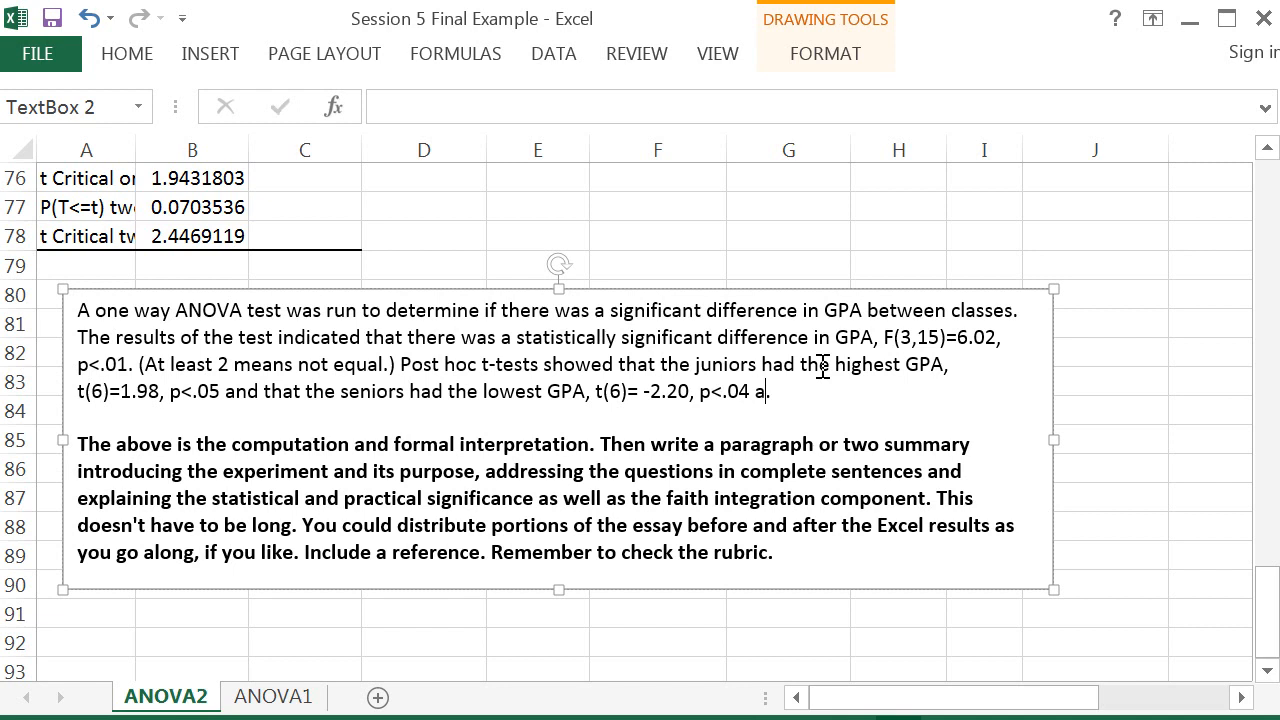
type("nd sophom")
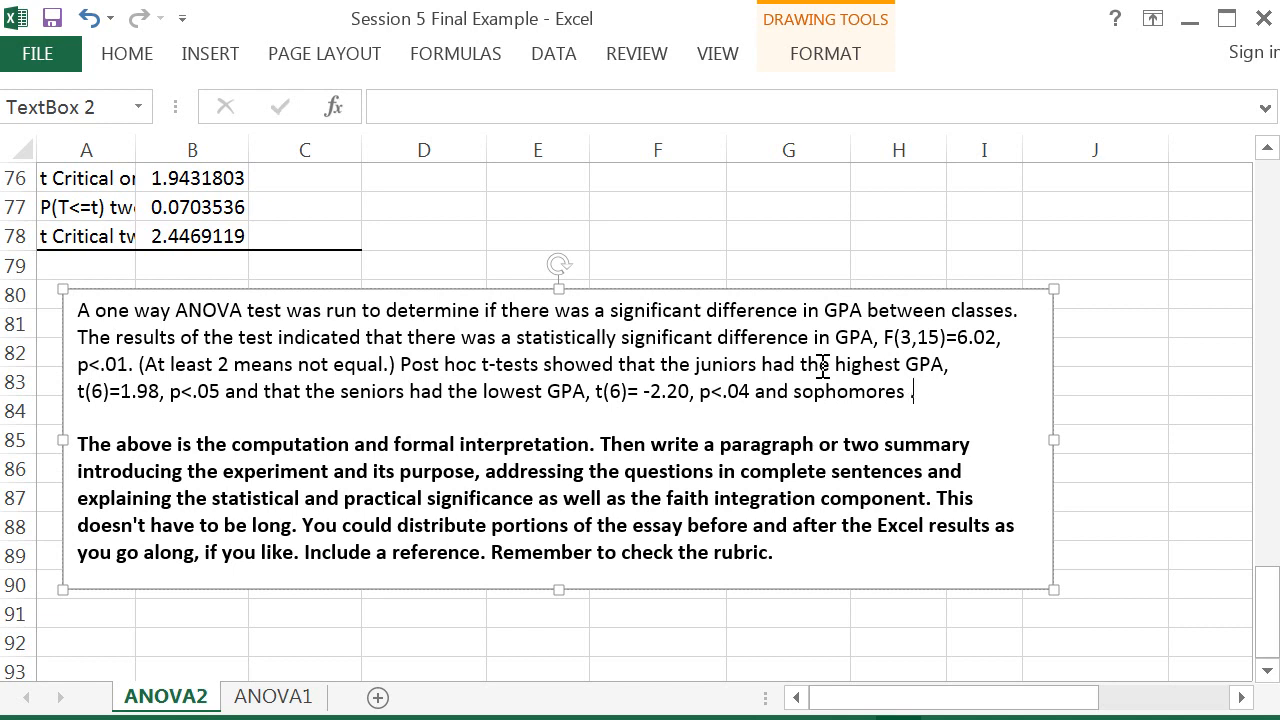
type("ores and freshmen")
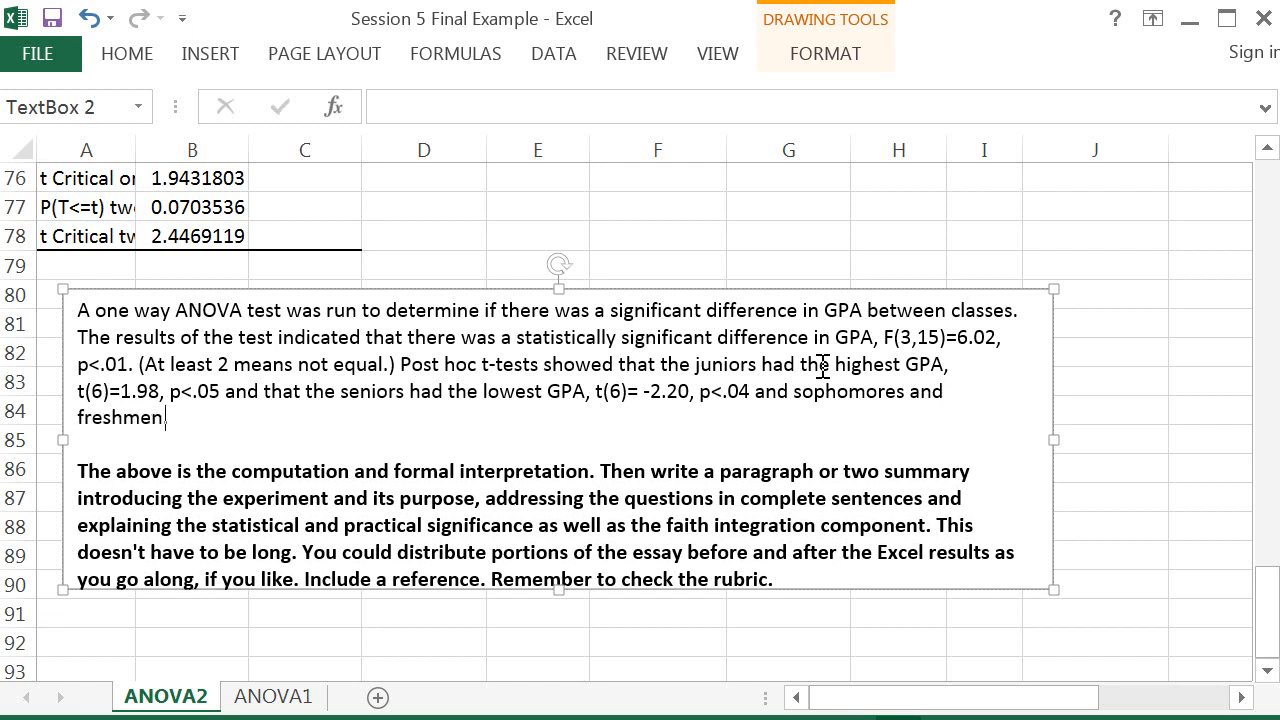
key("BackSpace")
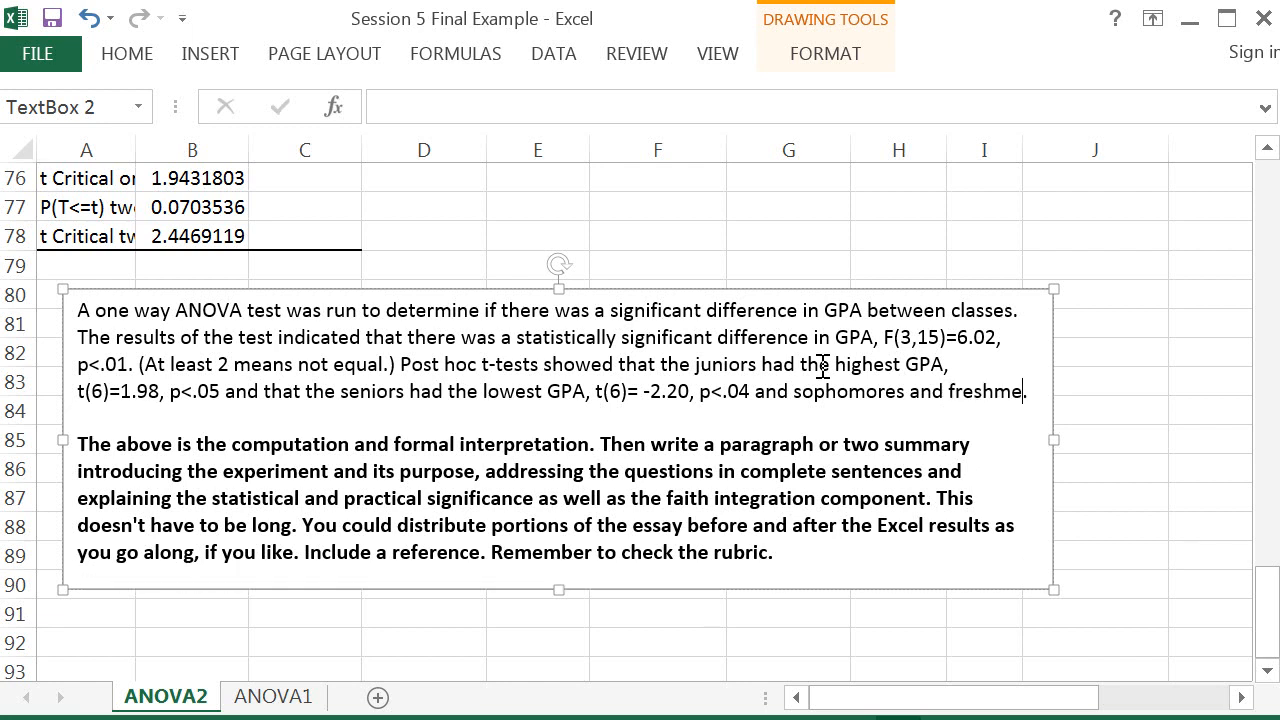
type("en")
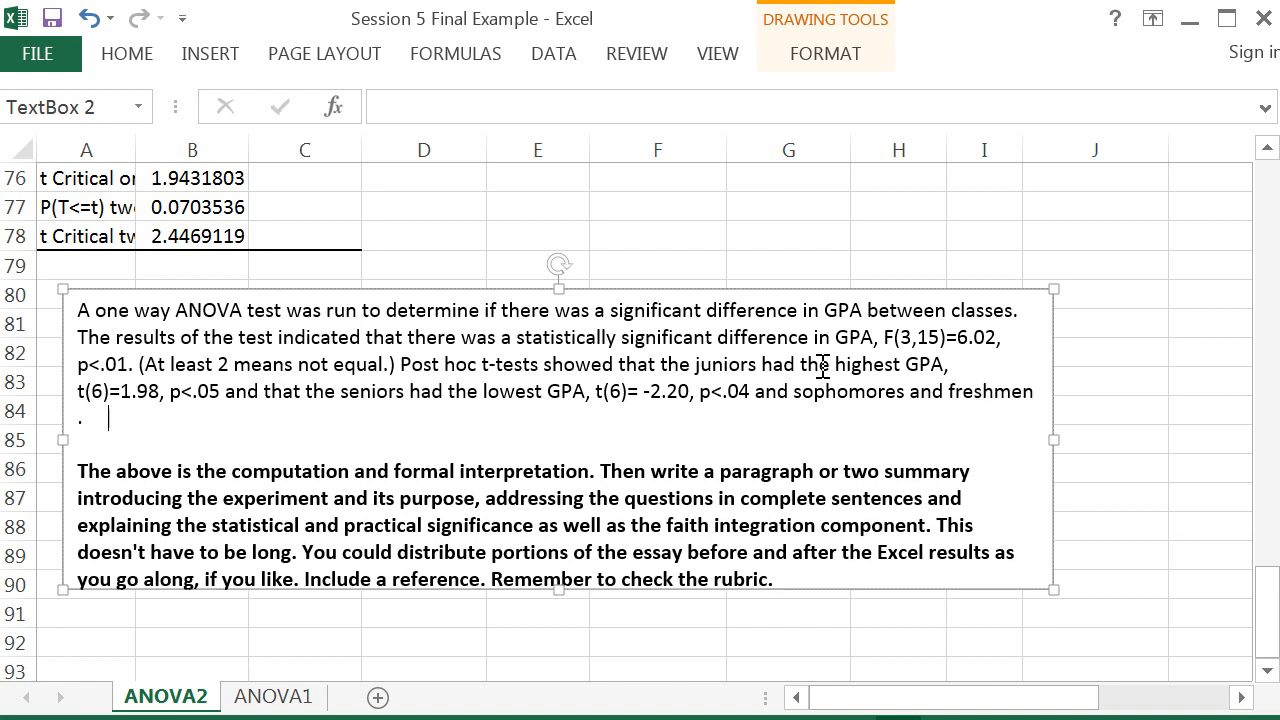
type(" were not stat")
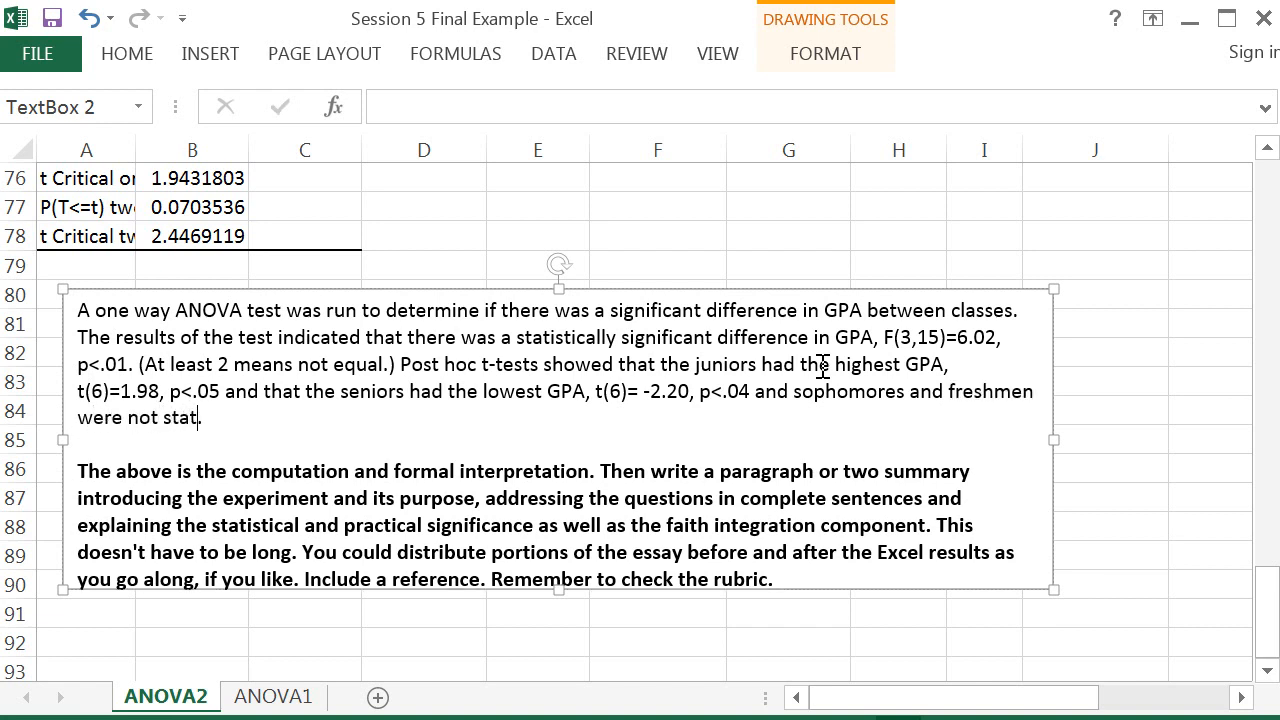
type("isti")
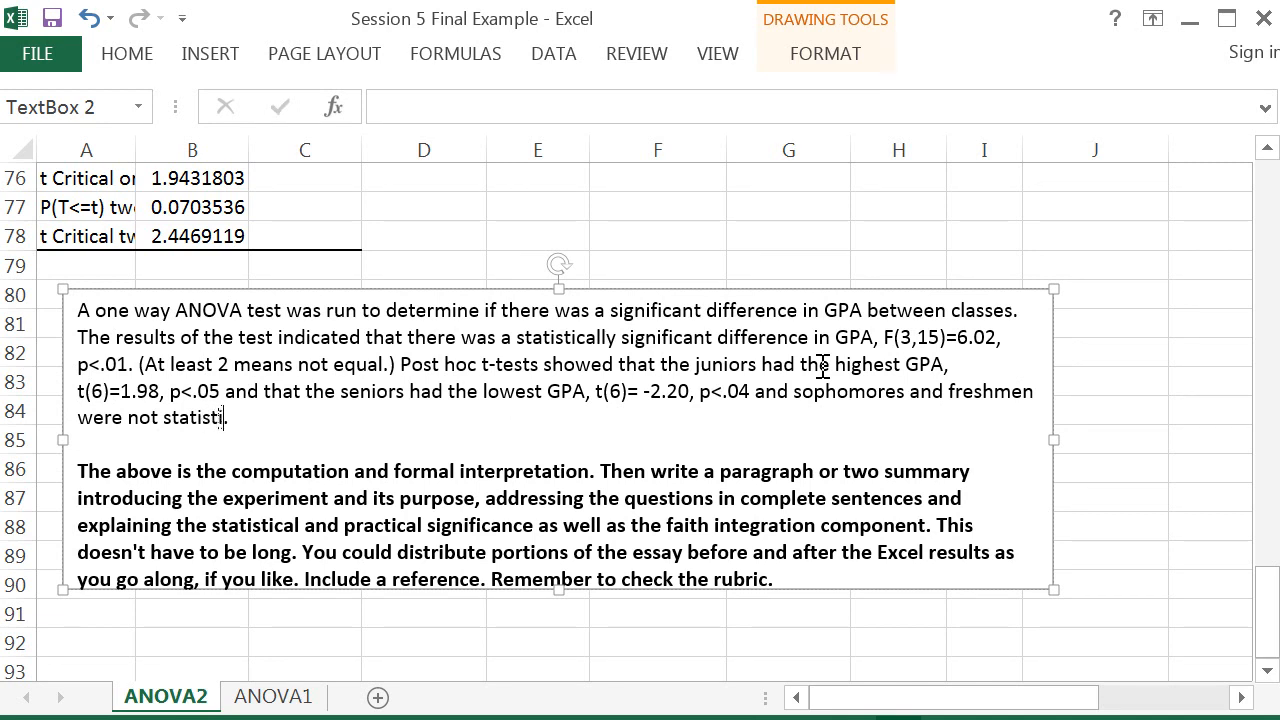
type("cally different")
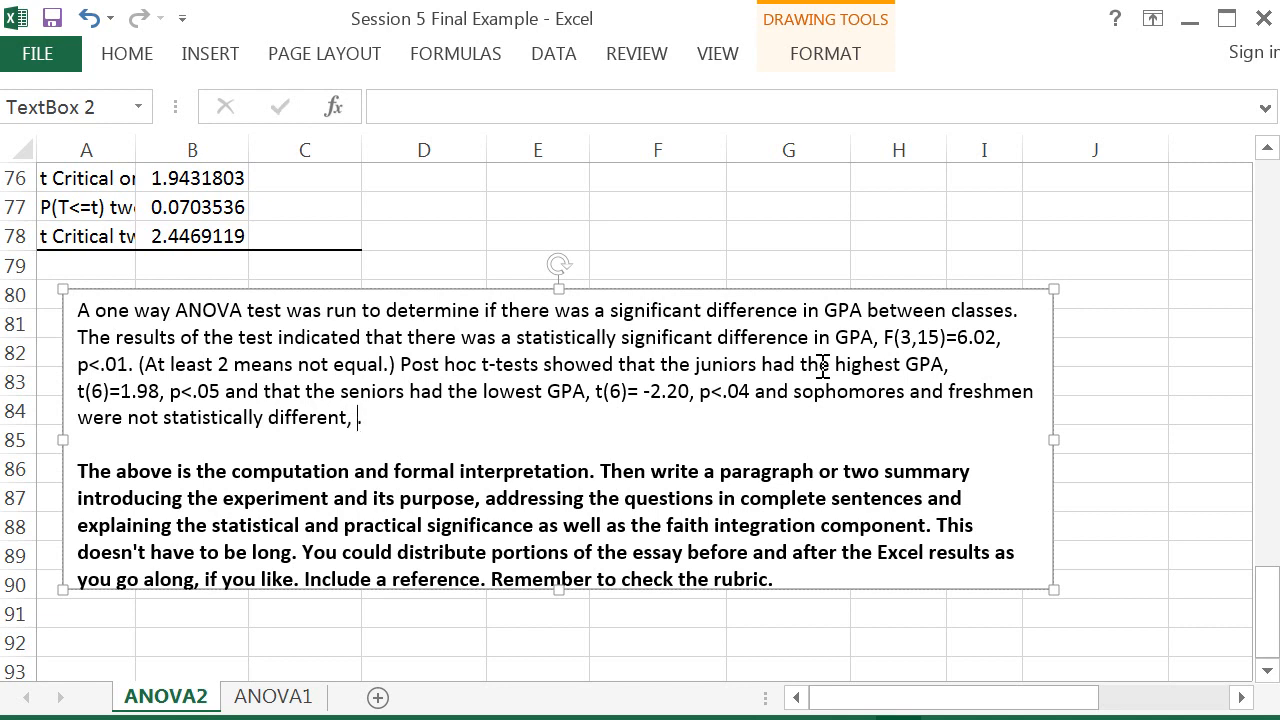
type(", p>.05.")
Step: Highlight the phrase 'the faith integration component' in the instructions paragraph
left_click_drag(632, 525, 901, 525)
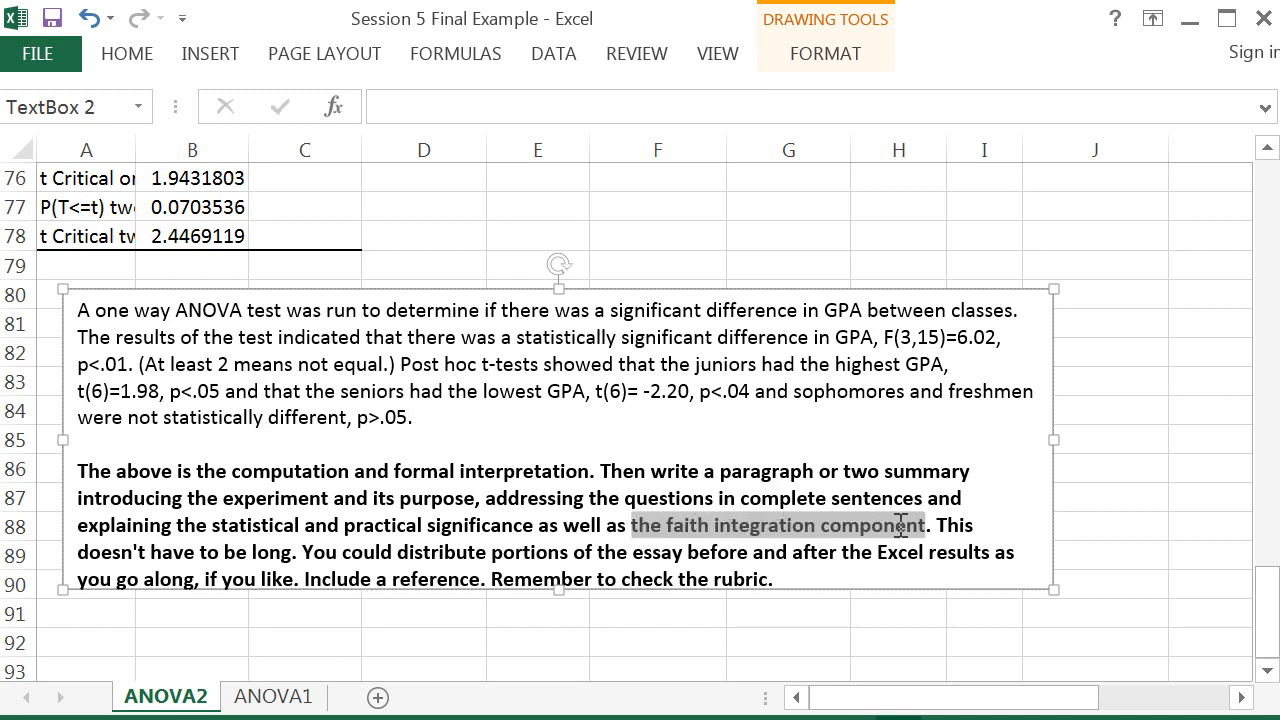